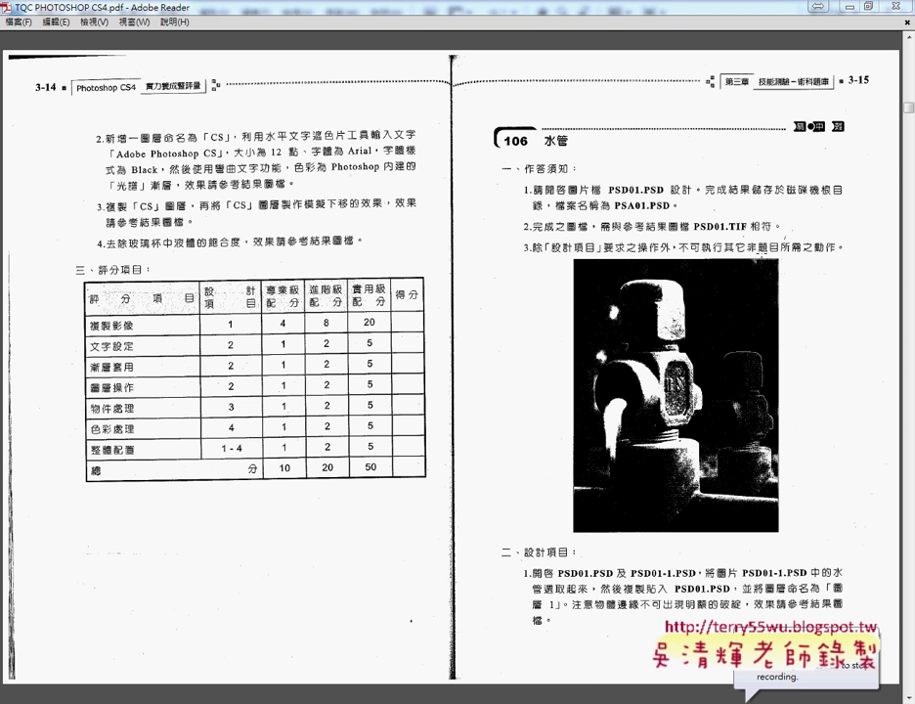
Step: Minimize the Adobe Reader booklet to bring back the PSD01.psd composition
left_click(847, 8)
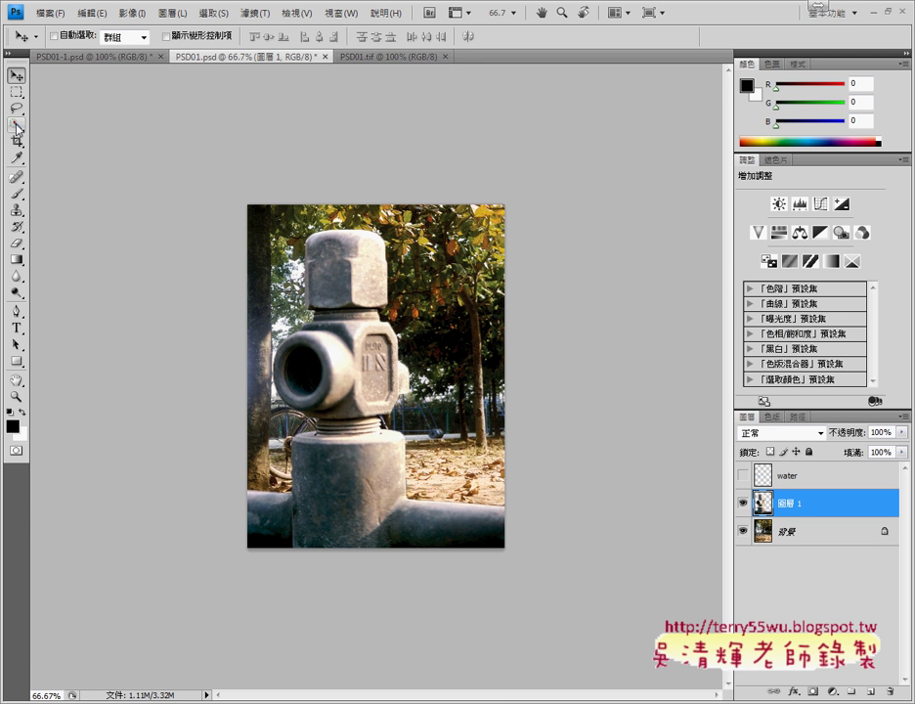
Step: Switch to PSD01-1.psd with the Quick Selection tool and clear any existing selection
left_click(17, 126)
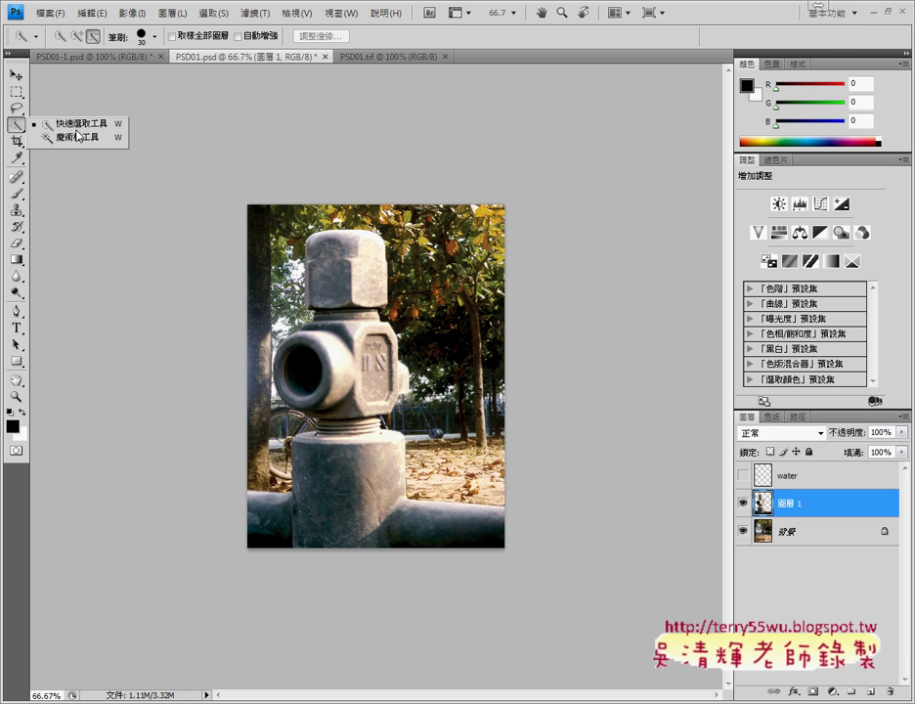
left_click(93, 57)
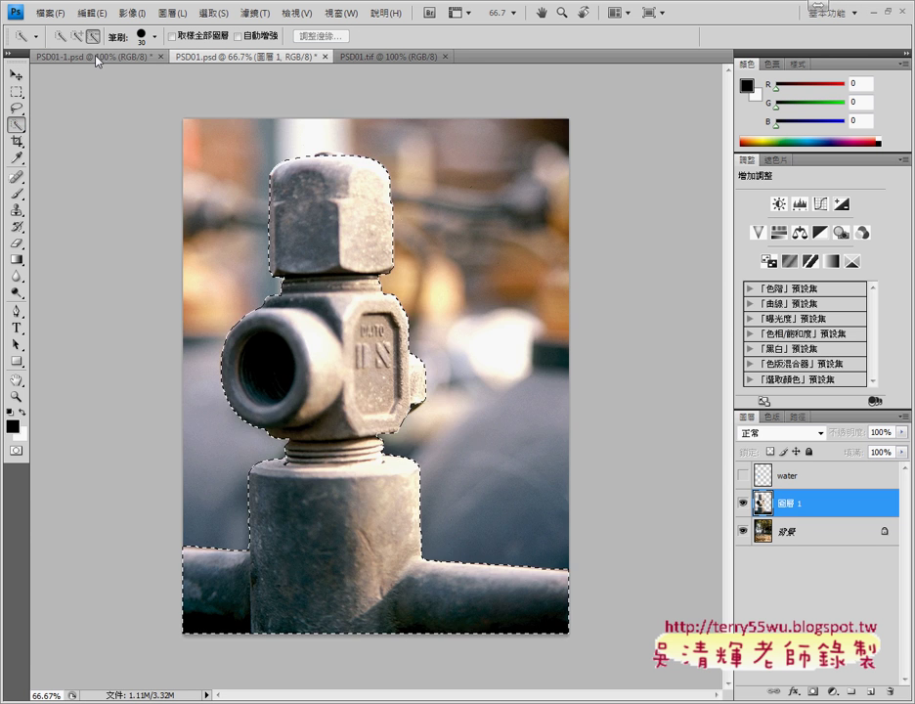
left_click(213, 12)
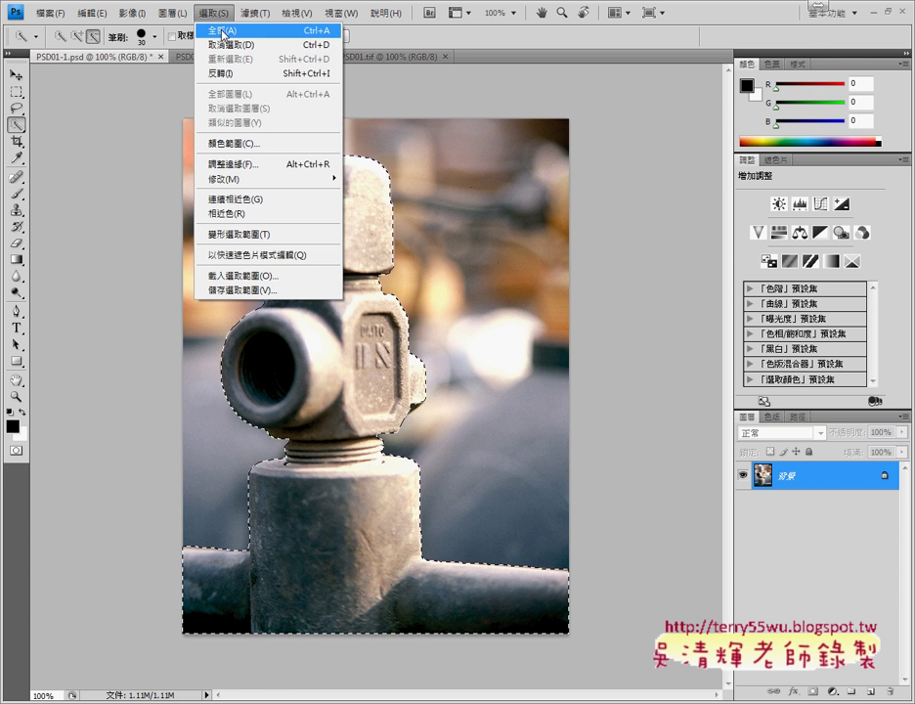
left_click(237, 44)
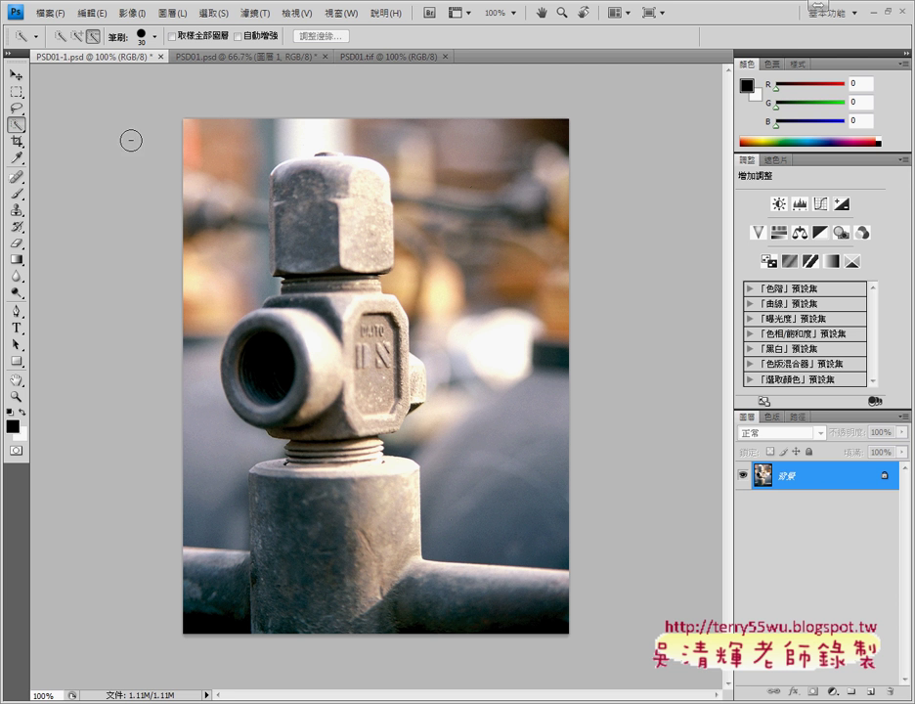
left_click(60, 38)
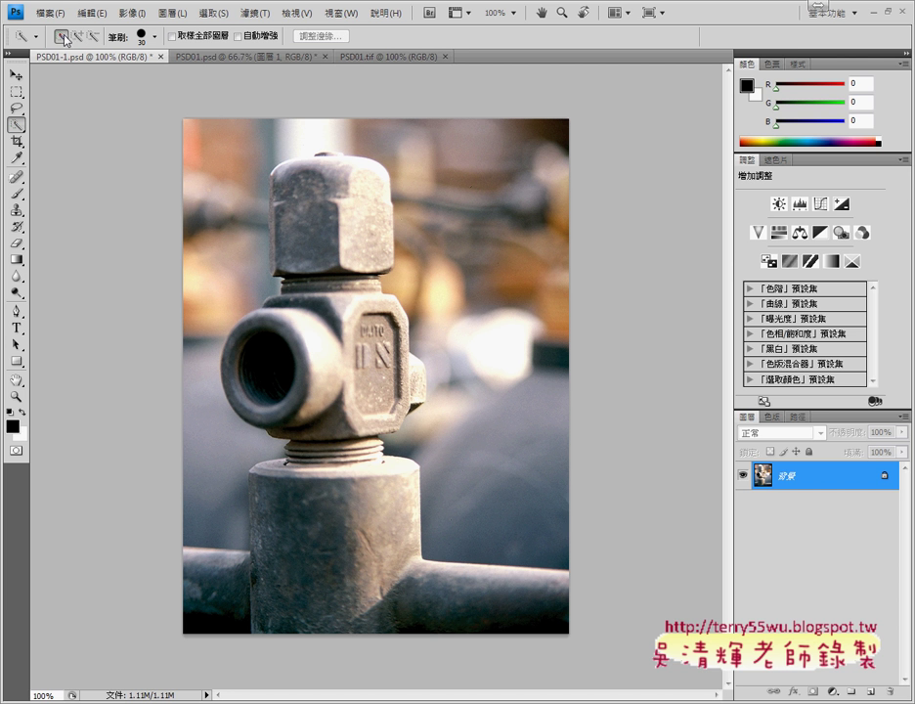
Step: Select the top-right background and the strip down the right edge
left_click(473, 168)
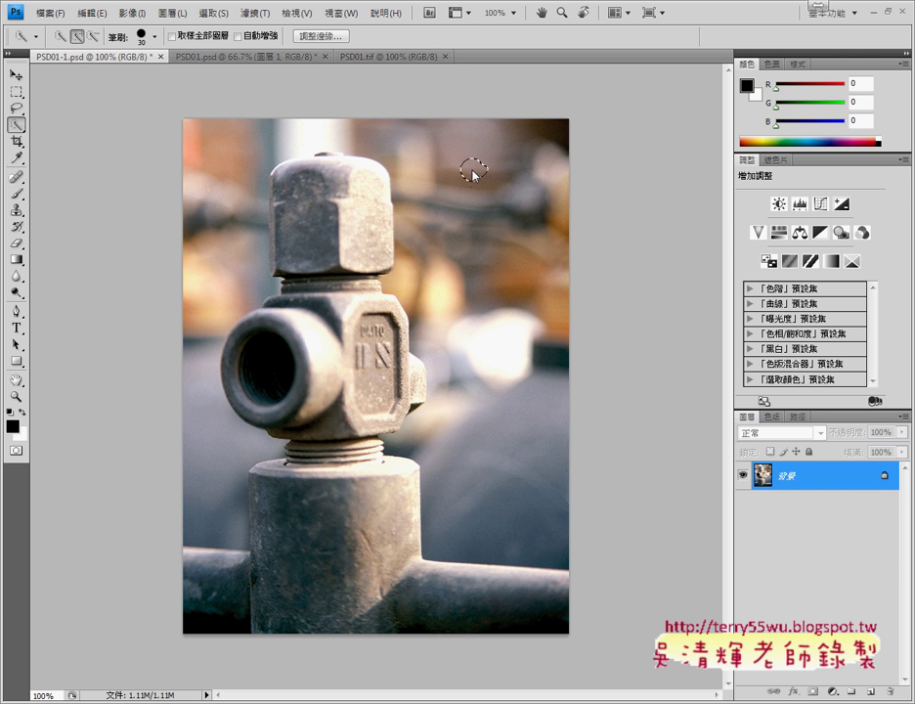
left_click(513, 193)
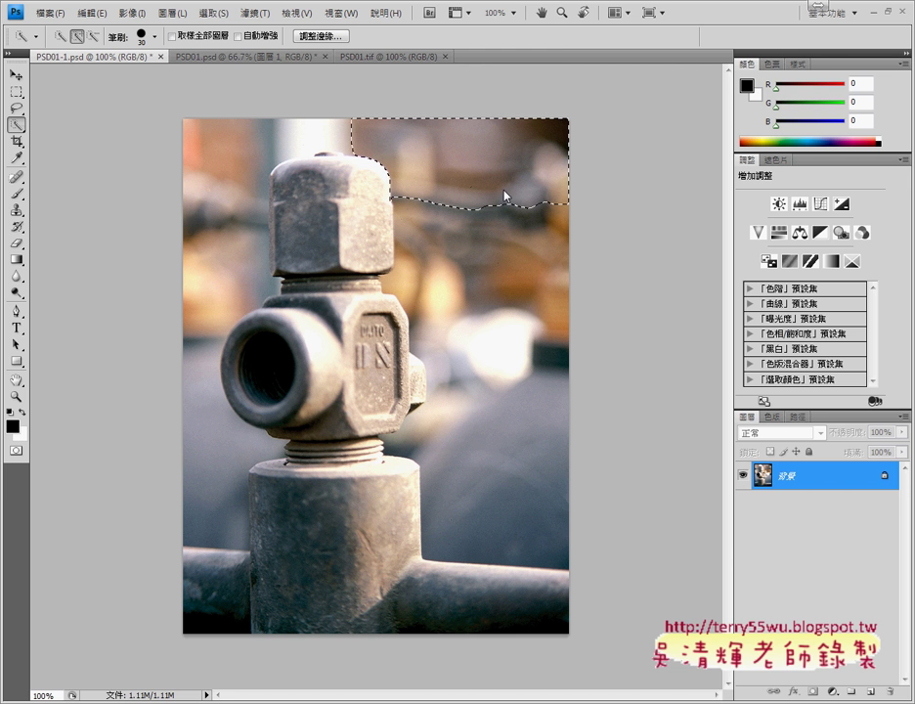
left_click_drag(504, 194, 368, 194)
left_click_drag(543, 267, 525, 344)
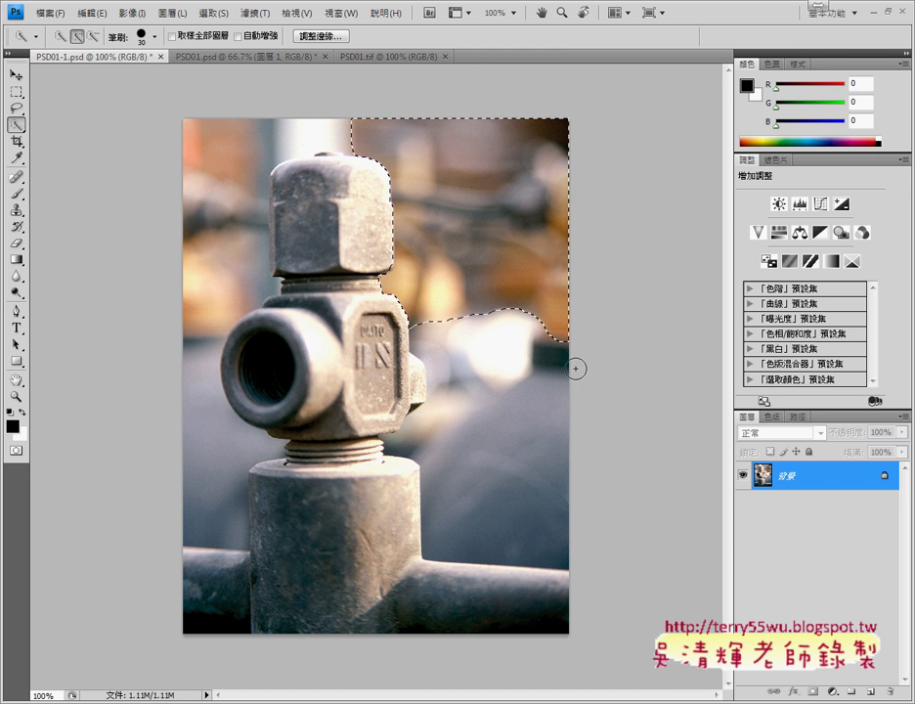
mouse_move(576, 365)
left_mouse_down()
mouse_move(557, 360)
mouse_move(557, 401)
left_mouse_up()
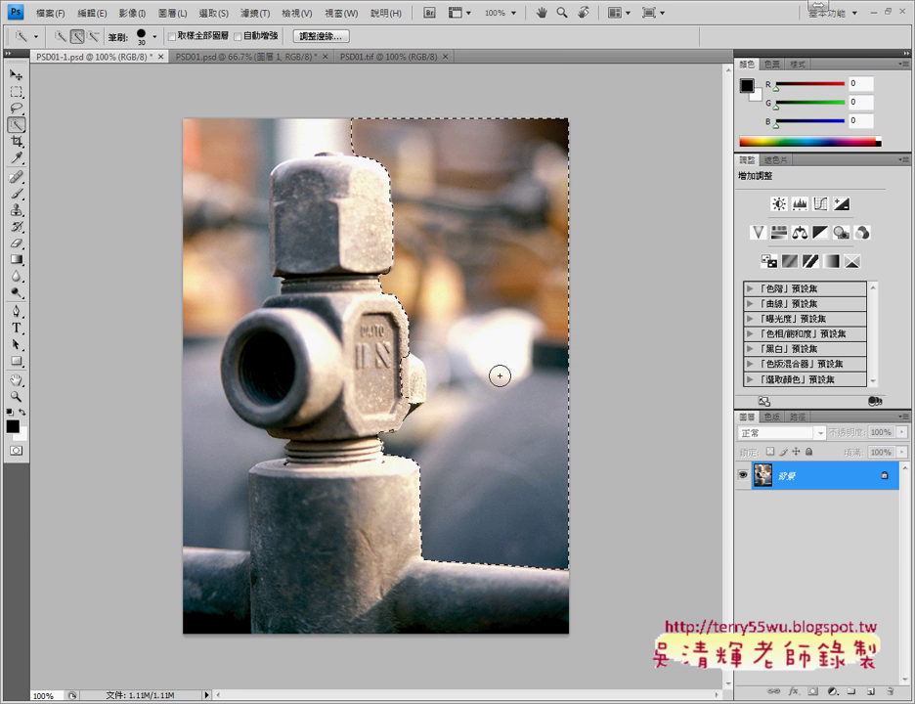
Step: Add the top-left background beside the valve, trying and undoing a trim along the valve cap
left_click(93, 36)
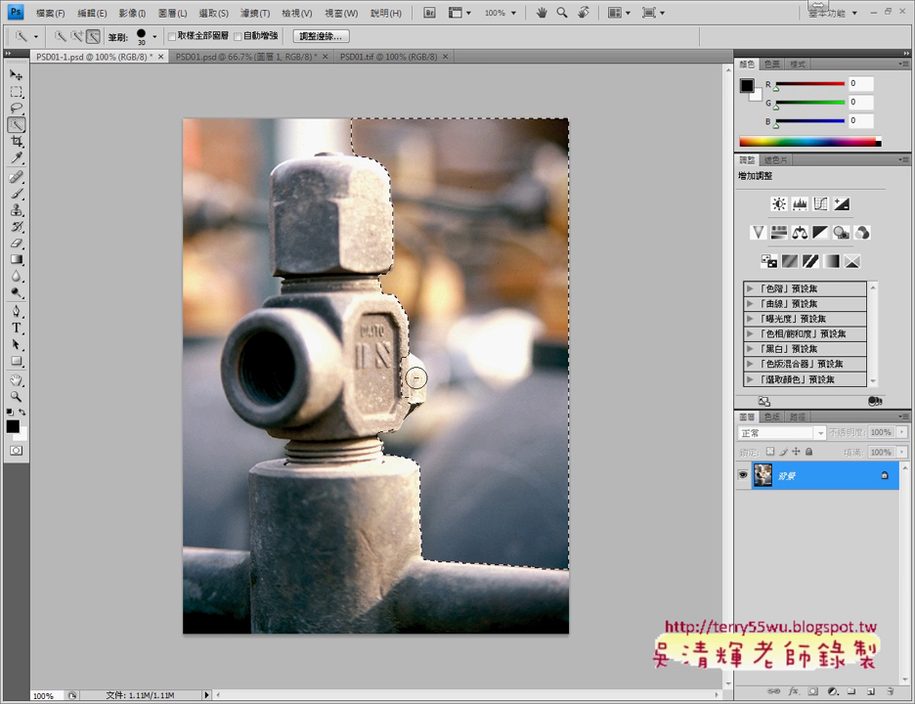
left_click(76, 36)
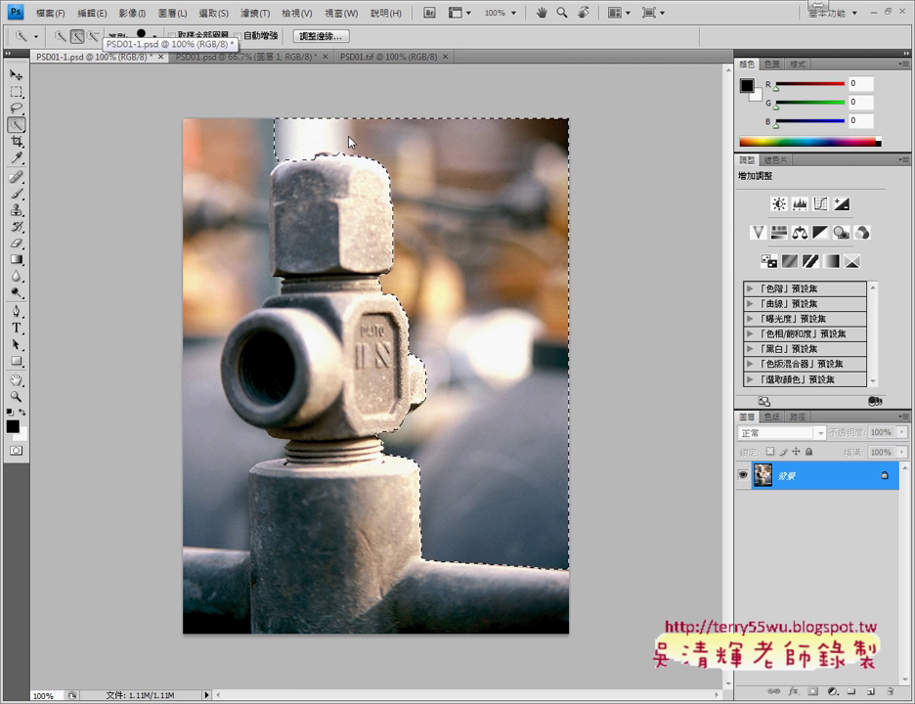
mouse_move(307, 138)
left_mouse_down()
mouse_move(231, 174)
mouse_move(212, 472)
mouse_move(239, 523)
left_mouse_up()
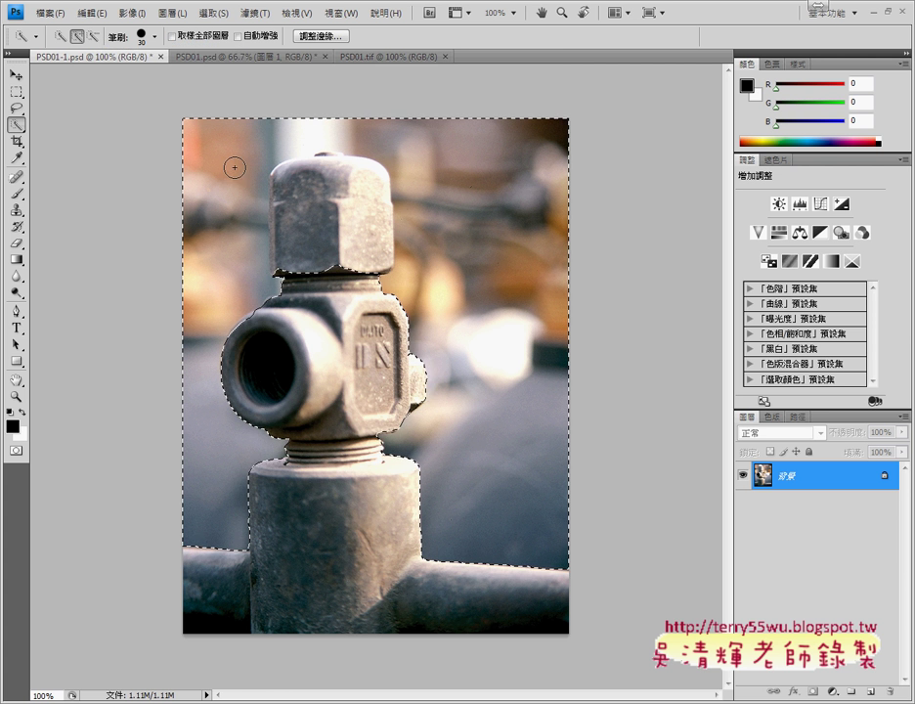
left_click(93, 37)
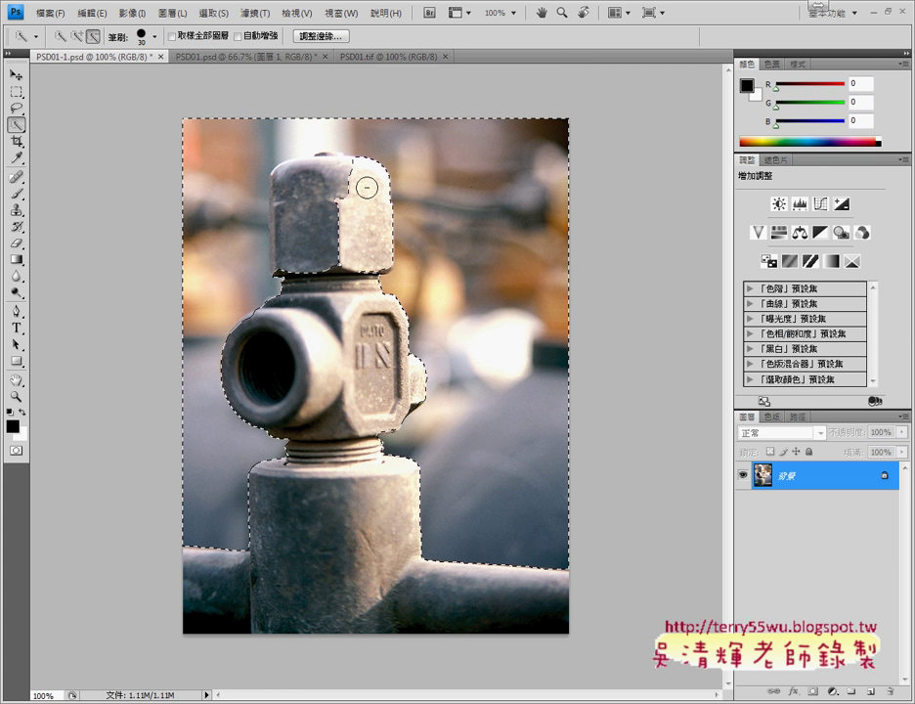
left_click_drag(293, 171, 300, 212)
key("ctrl+z")
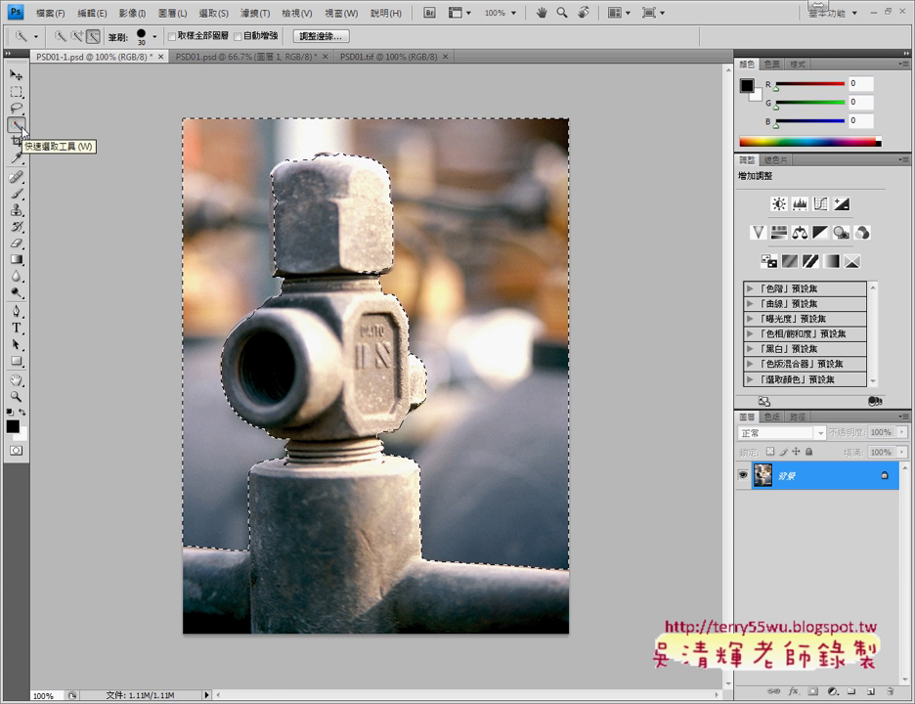
left_click(216, 13)
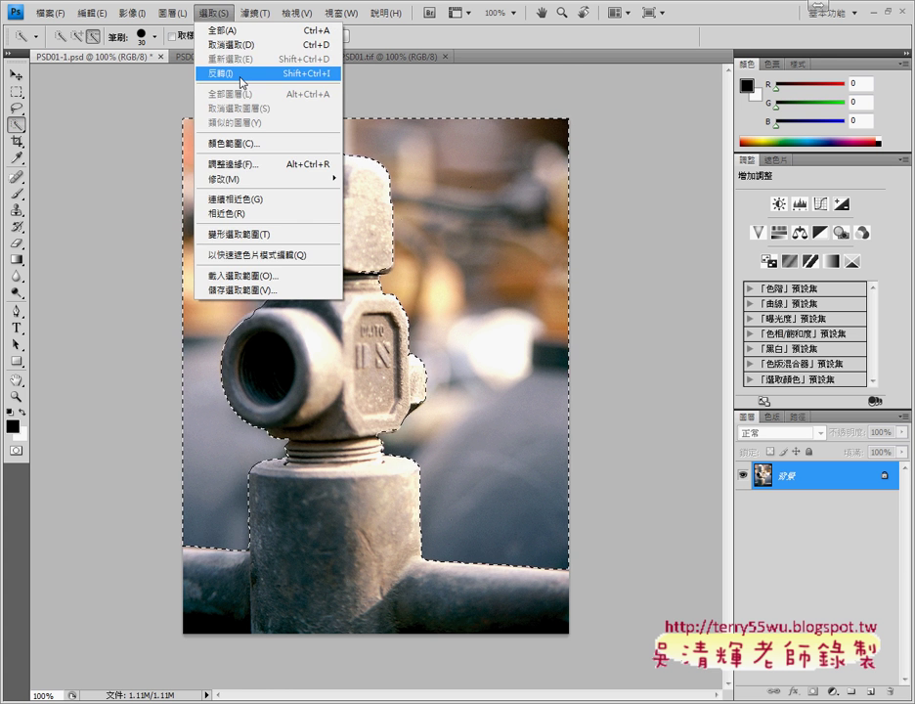
Step: Invert the selection to the valve and check the Lasso feather is 0 px
left_click(238, 73)
left_click(14, 108)
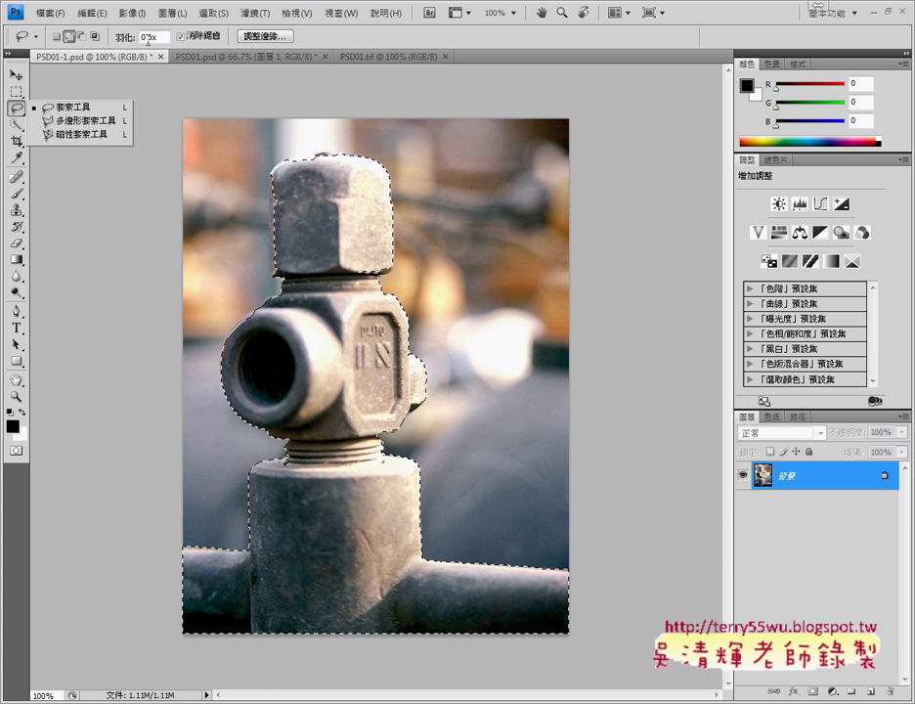
double_click(144, 37)
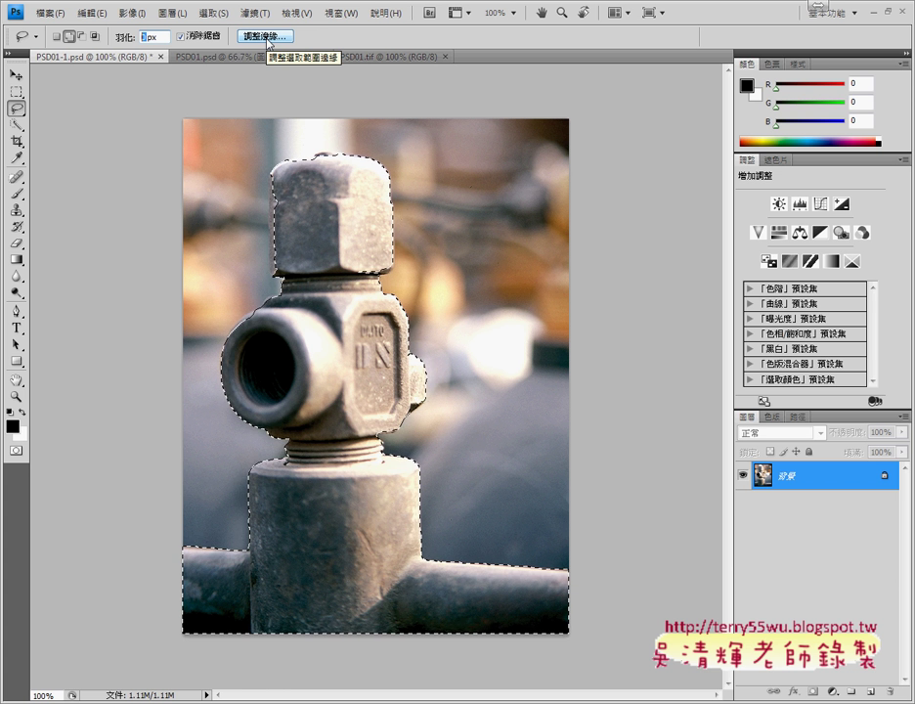
Step: Return to the PSD01.psd composition without applying any Edit command
left_click(95, 13)
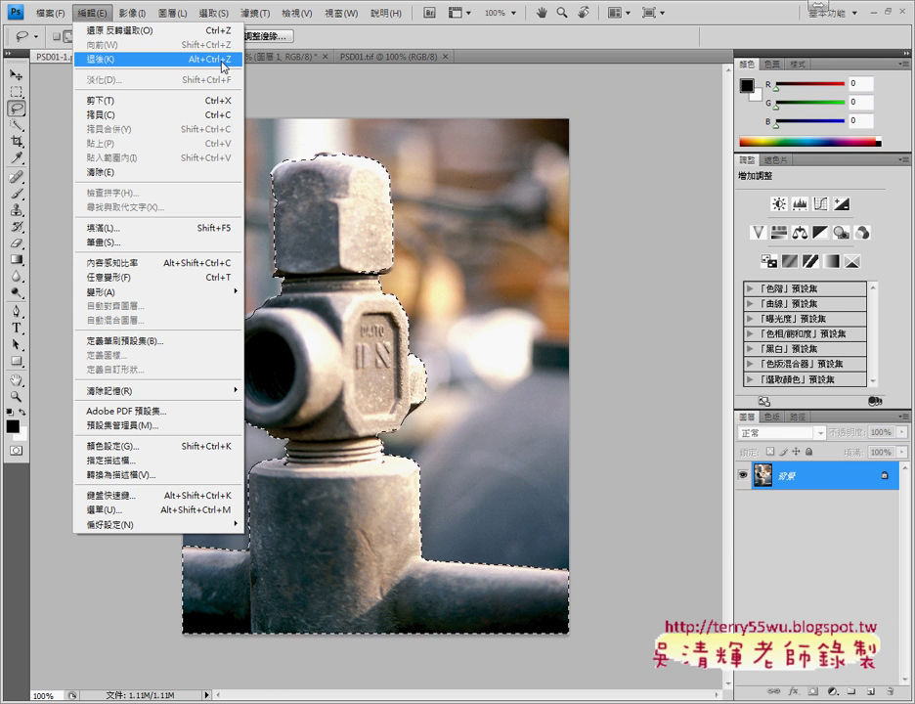
left_click(406, 36)
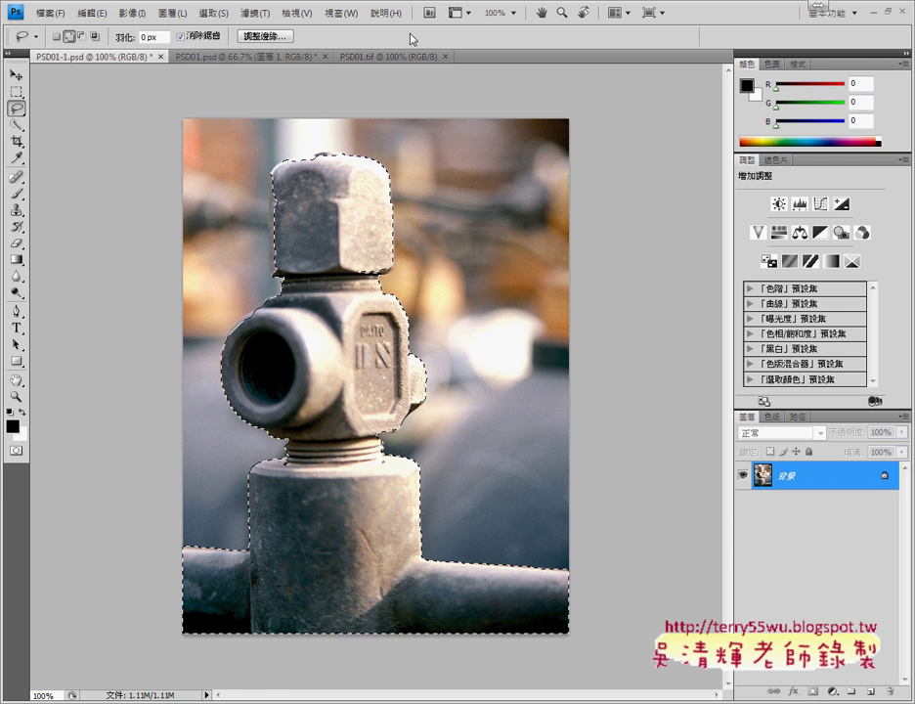
left_click(251, 57)
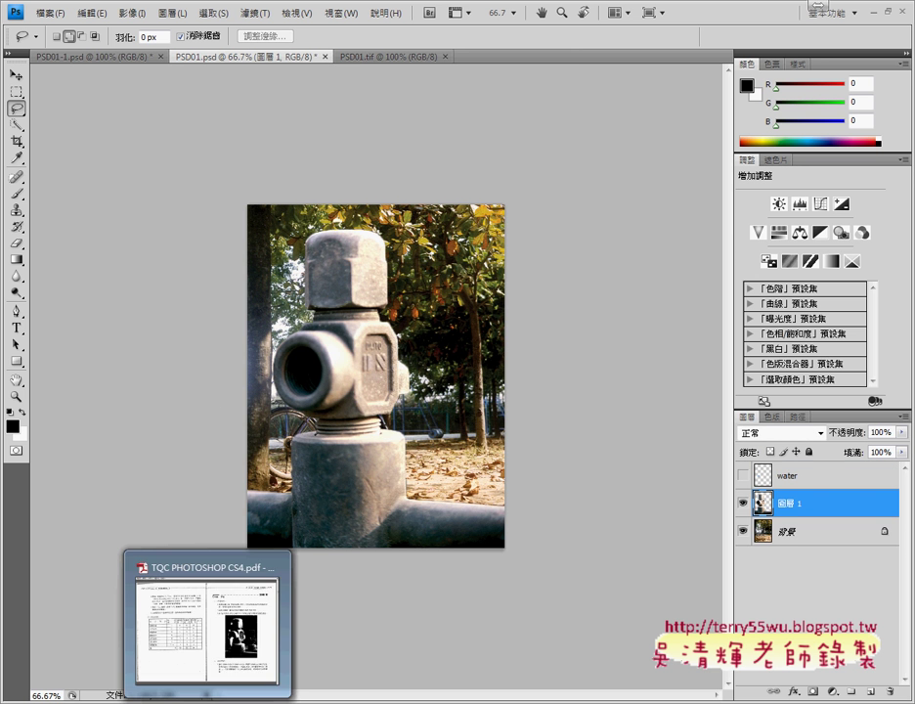
Step: Bring the booklet back and scroll to the task 107 spread on pages 3-16 and 3-17
left_click(206, 680)
scroll(336, 468, "down", 10)
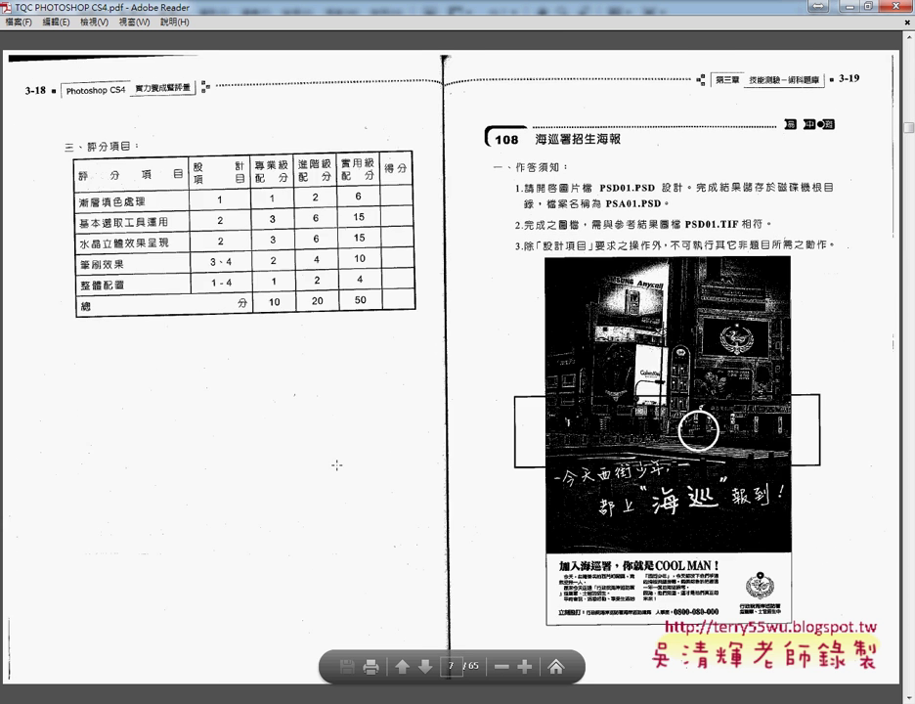
scroll(331, 486, "up", 5)
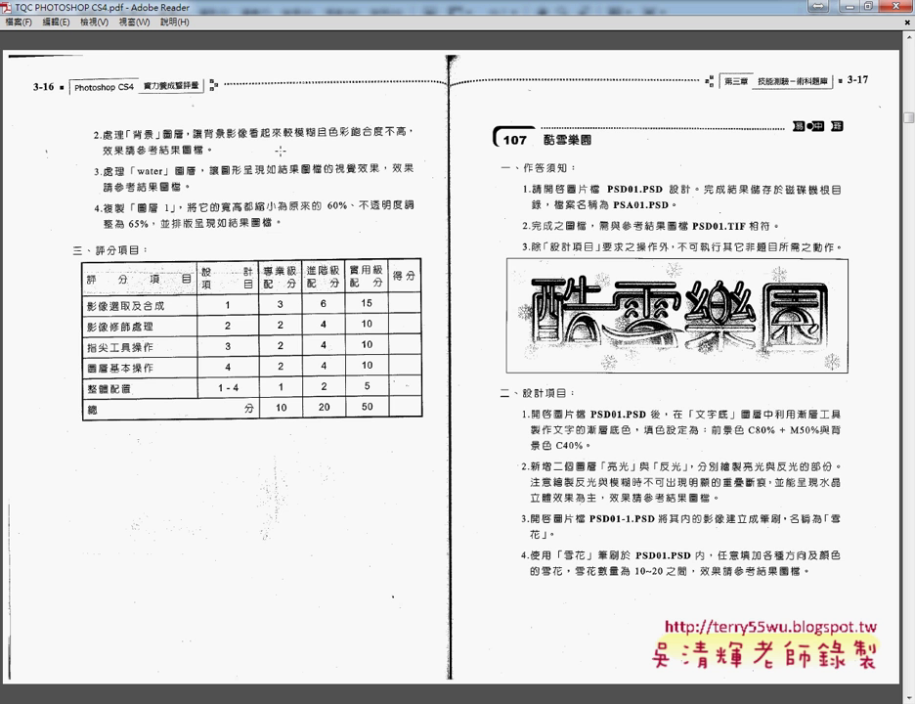
scroll(191, 174, "up", 5)
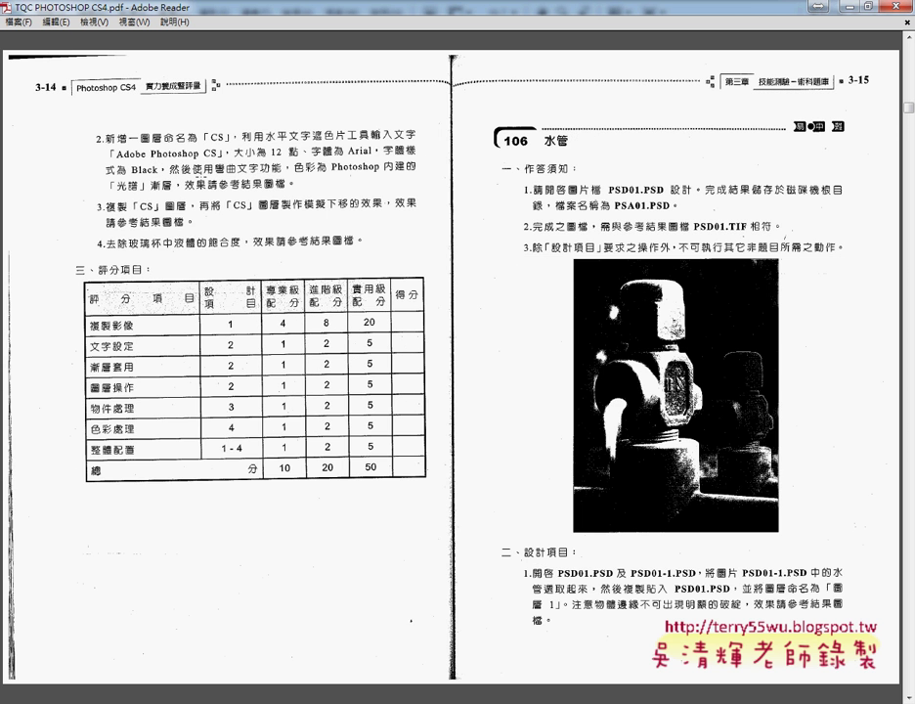
scroll(201, 185, "down", 5)
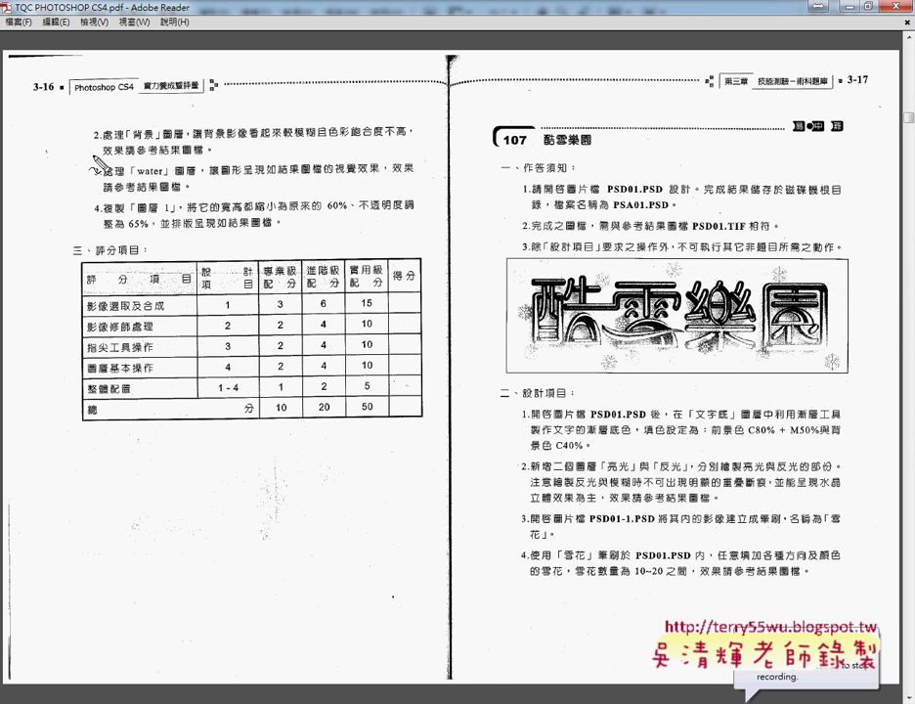
Step: Mark 背景, 模糊 and the saturation requirement in item 2, then clear the marks and return to Photoshop
left_click_drag(134, 142, 161, 142)
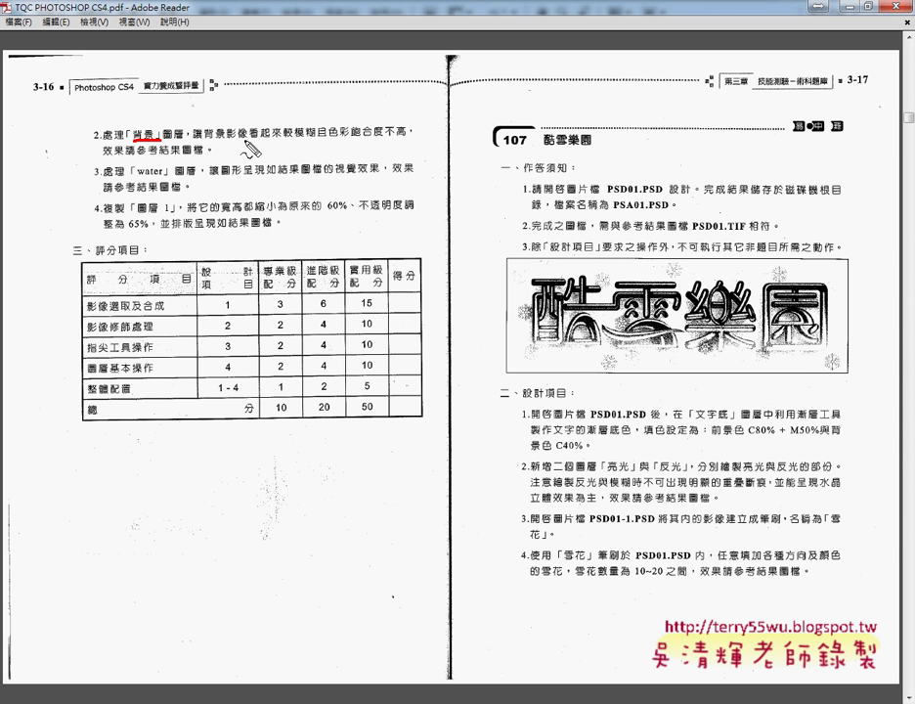
left_click_drag(193, 142, 226, 143)
mouse_move(293, 142)
left_mouse_down()
mouse_move(315, 142)
mouse_move(293, 117)
mouse_move(309, 125)
mouse_move(313, 144)
left_mouse_up()
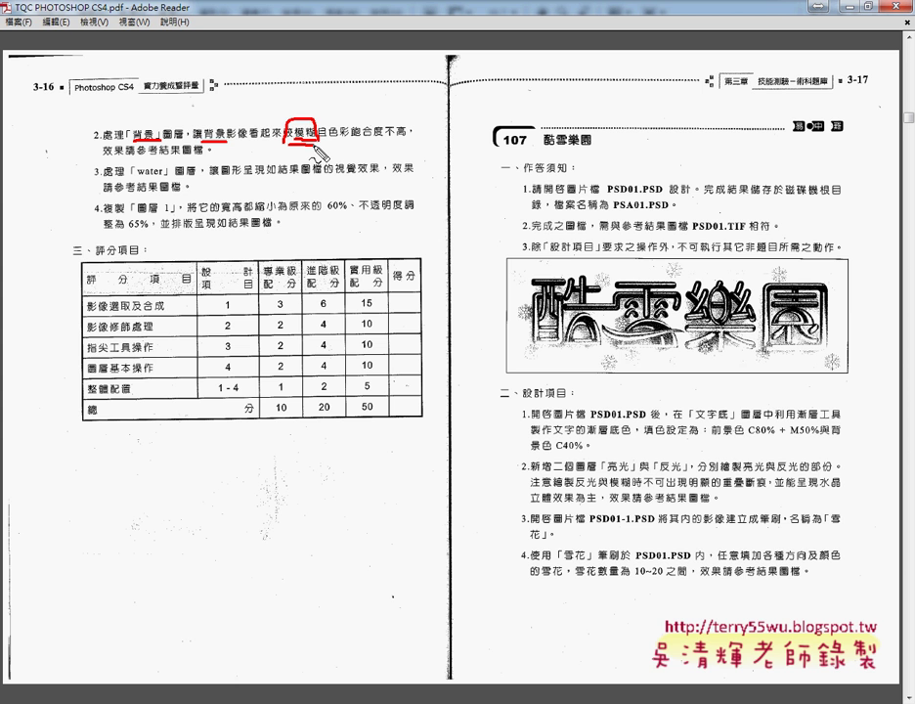
mouse_move(303, 95)
left_mouse_down()
mouse_move(304, 115)
mouse_move(319, 106)
mouse_move(387, 138)
left_mouse_up()
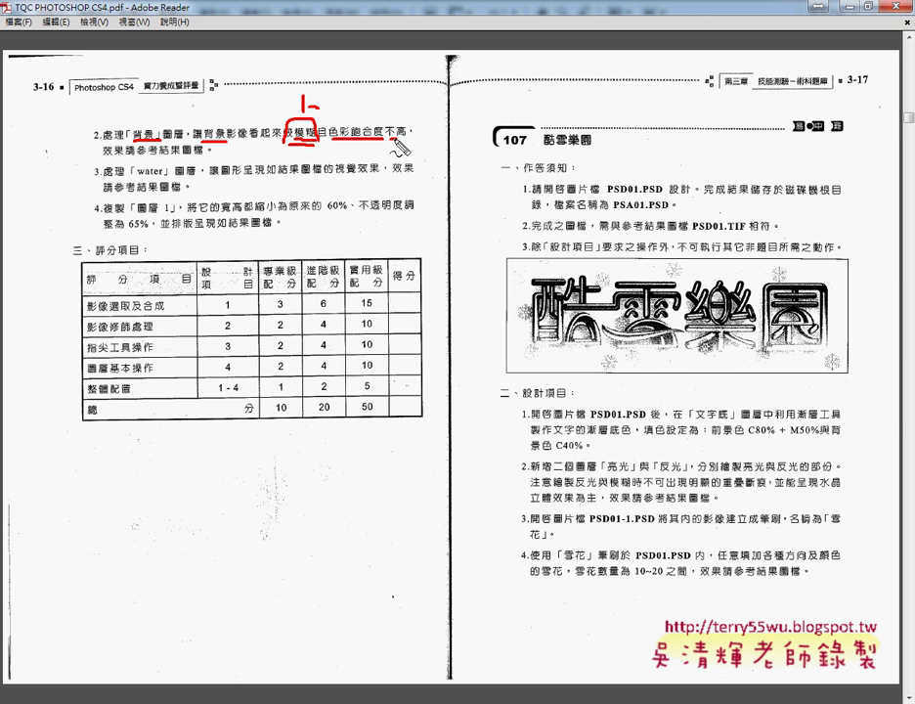
mouse_move(352, 97)
left_mouse_down()
mouse_move(363, 110)
mouse_move(380, 110)
left_mouse_up()
key("Escape")
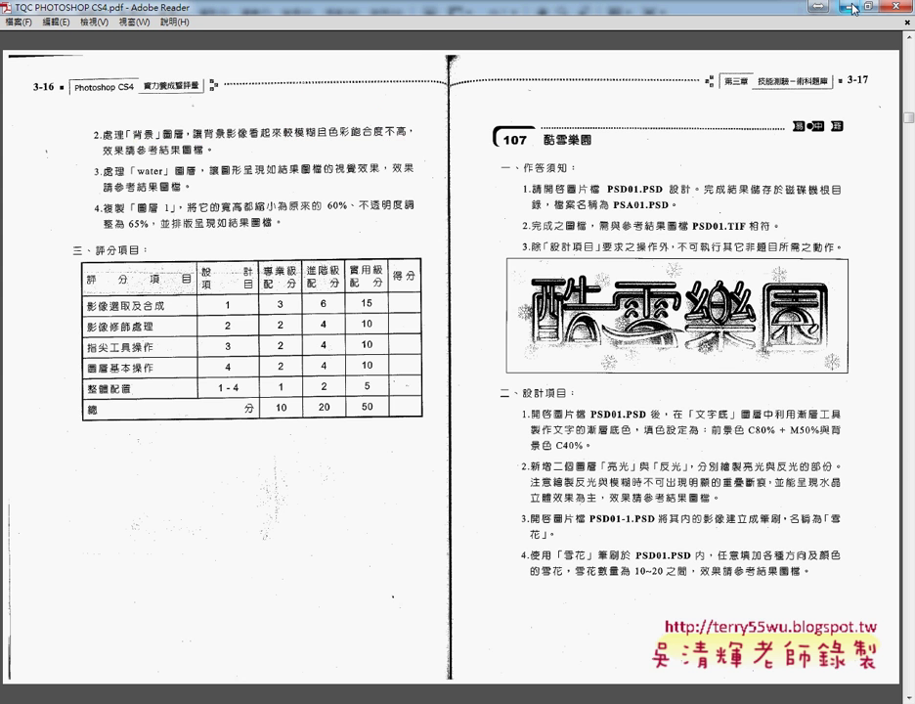
key("alt+Tab")
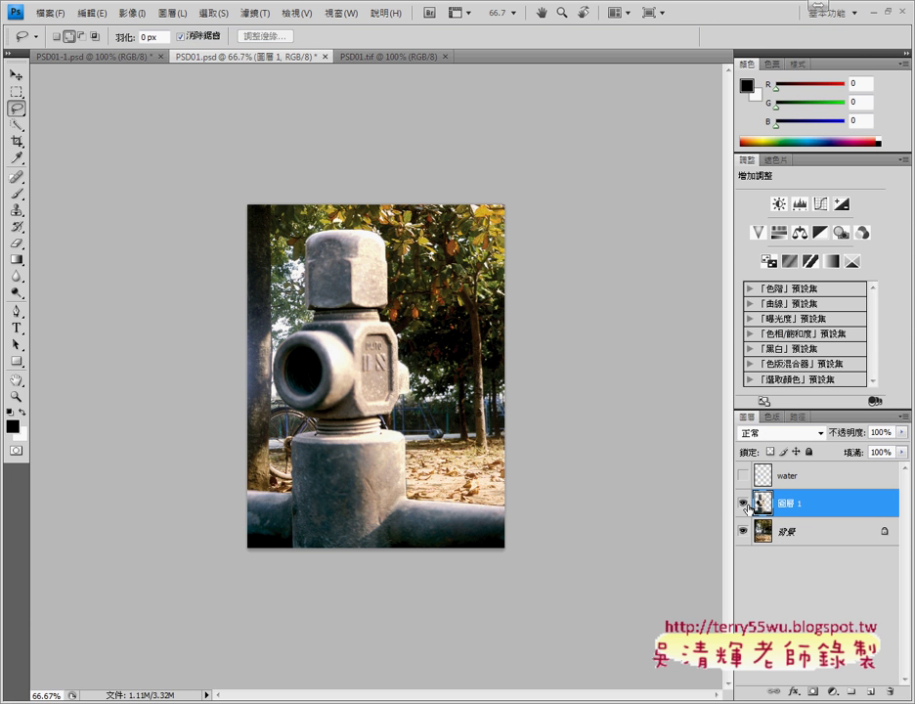
Step: Hide 圖層 1 to show the bicycle photo and make the 背景 layer active for filtering
left_click(743, 504)
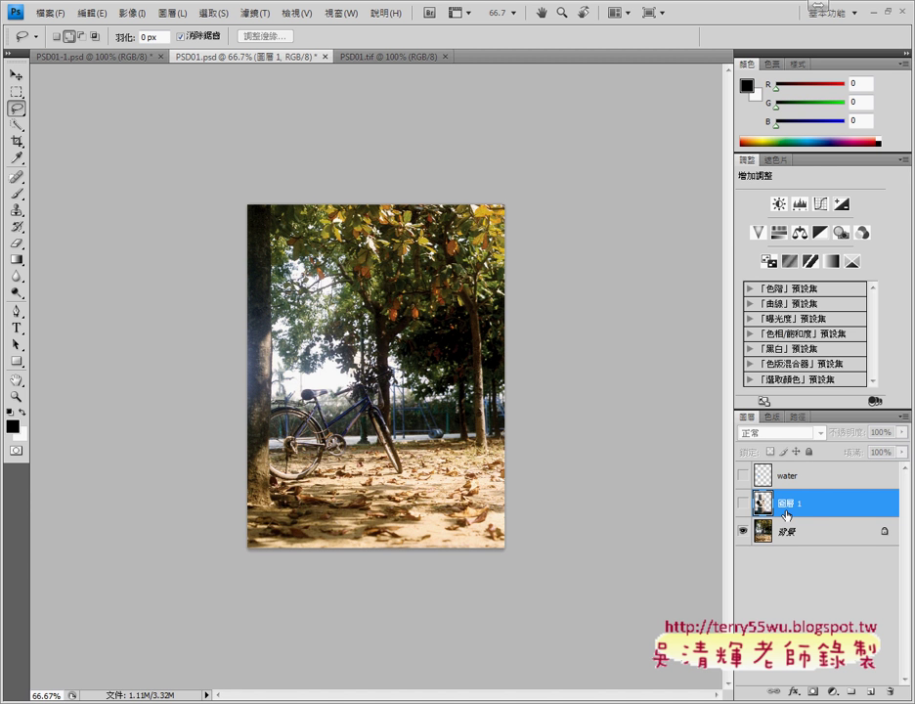
left_click(743, 503)
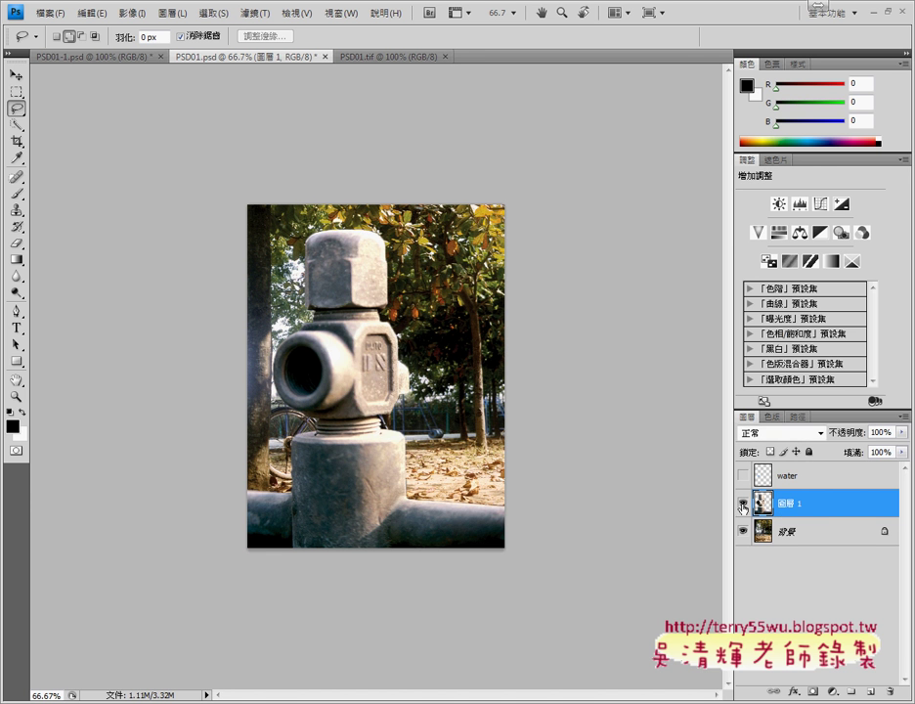
left_click(743, 504)
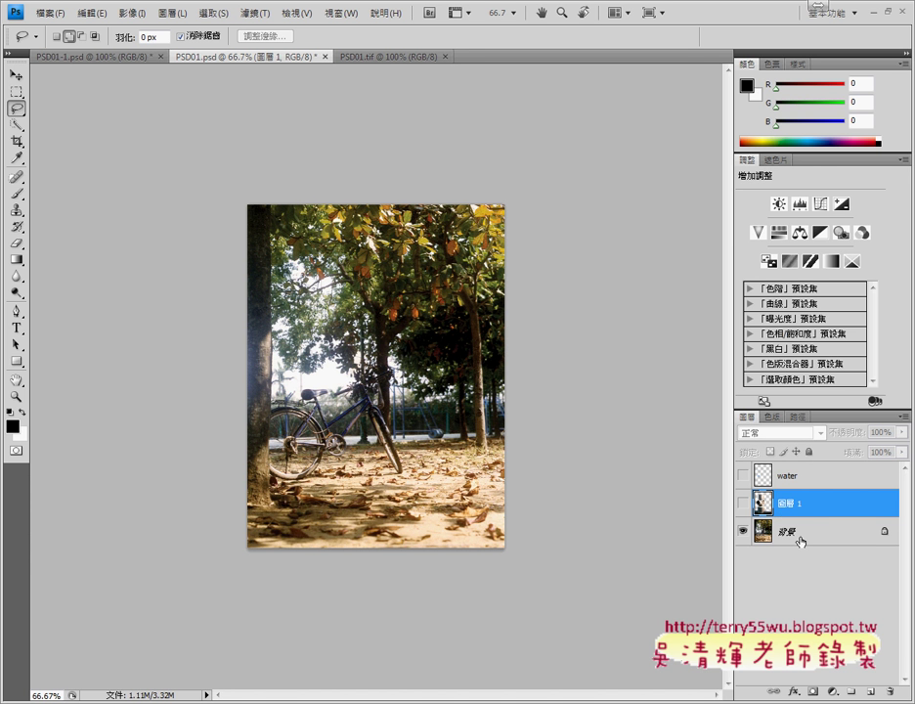
left_click(800, 535)
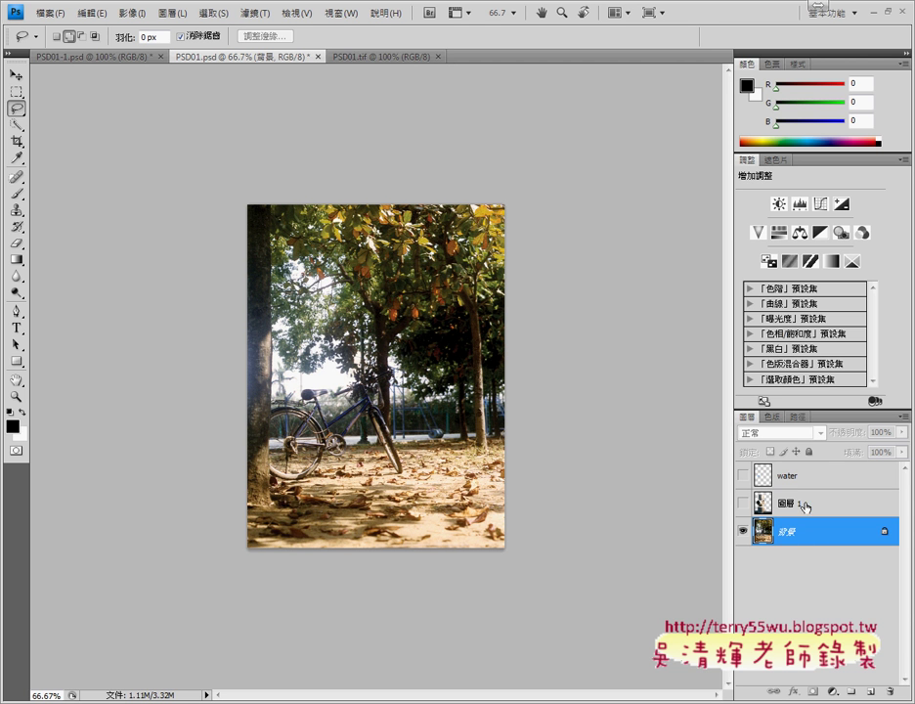
left_click(801, 502)
left_click(808, 536)
left_click(804, 503)
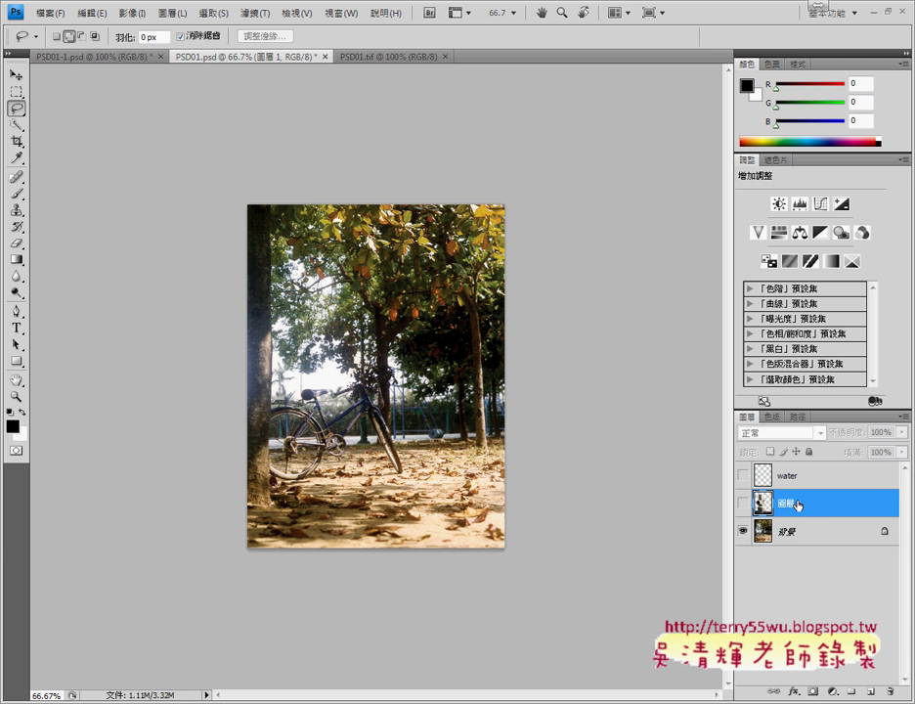
left_click(794, 533)
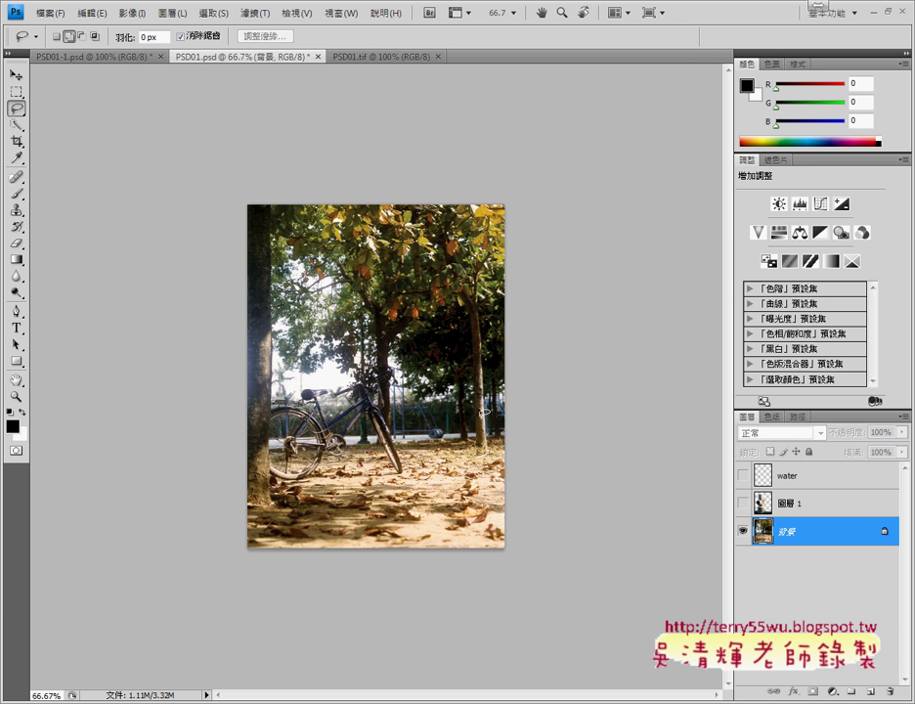
left_click(261, 14)
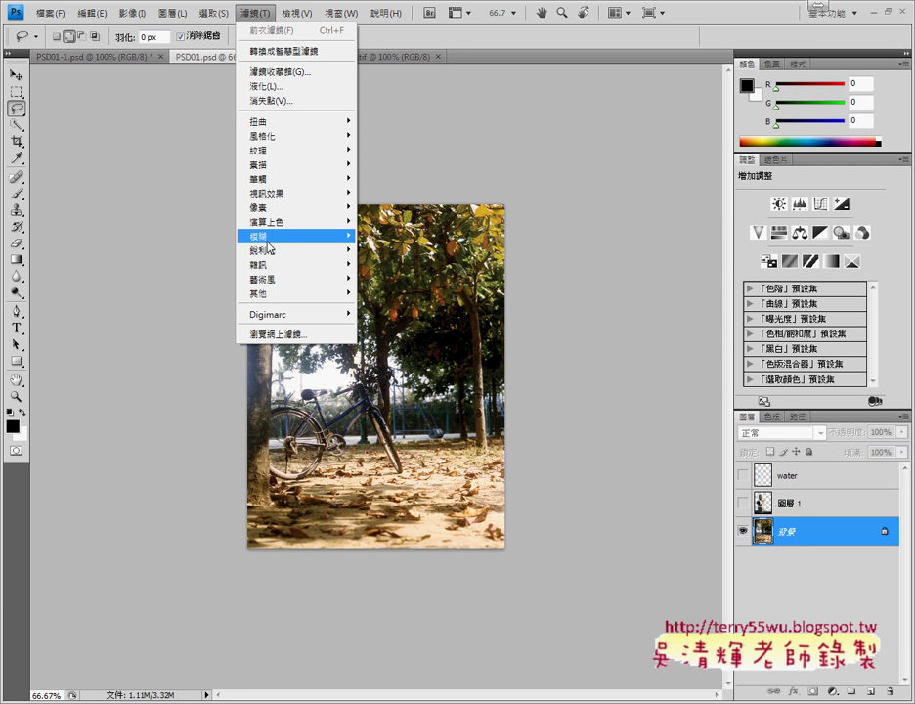
mouse_move(284, 235)
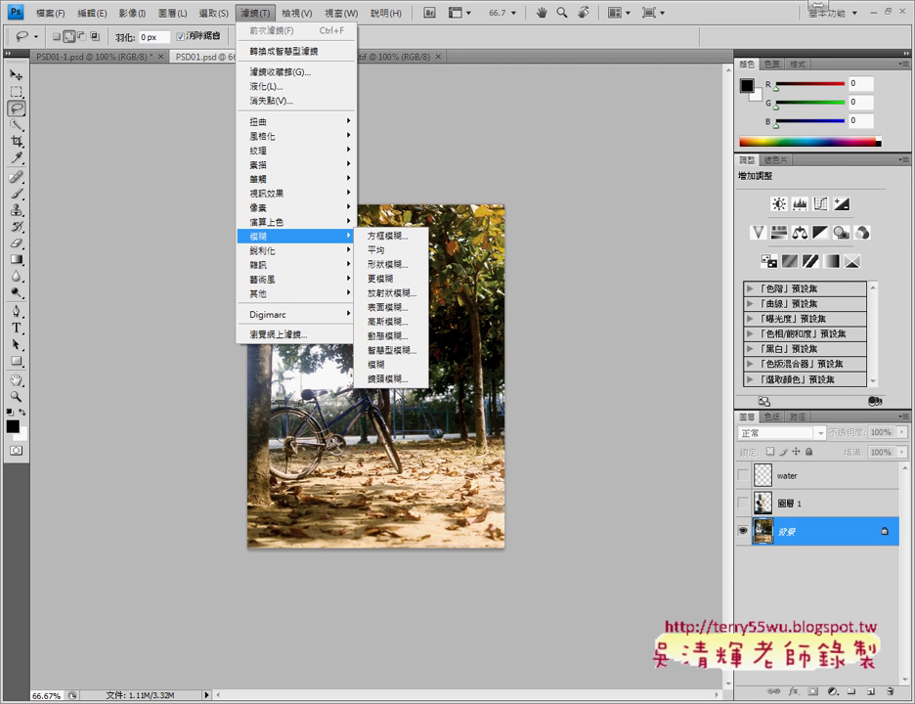
Step: Highlight 高斯模糊 in the Blur submenu and open the Gaussian Blur dialog
left_click(402, 326)
left_click_drag(414, 315, 412, 337)
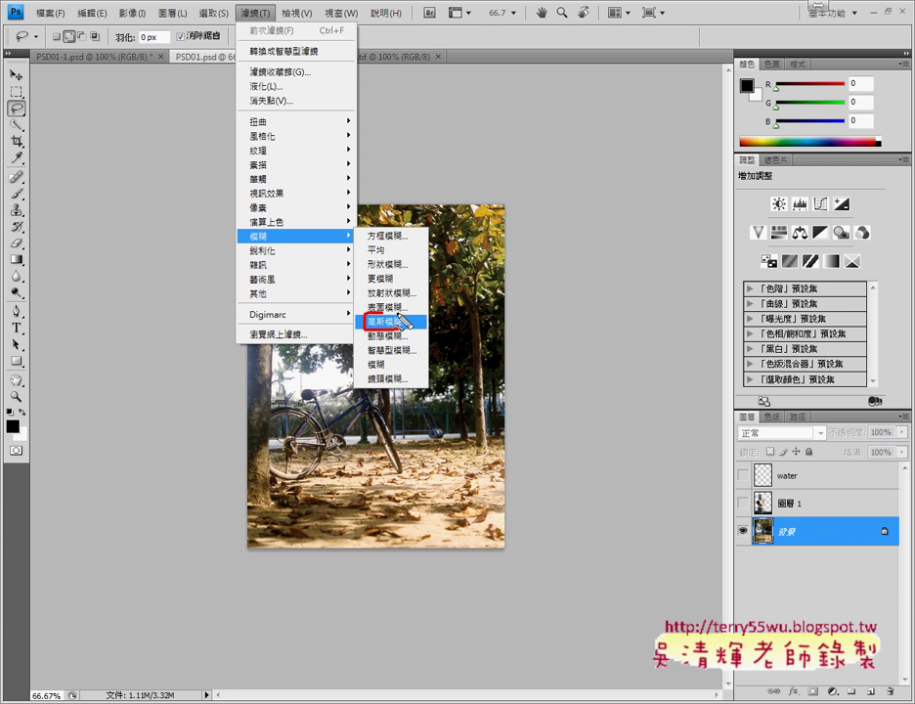
left_click(404, 323)
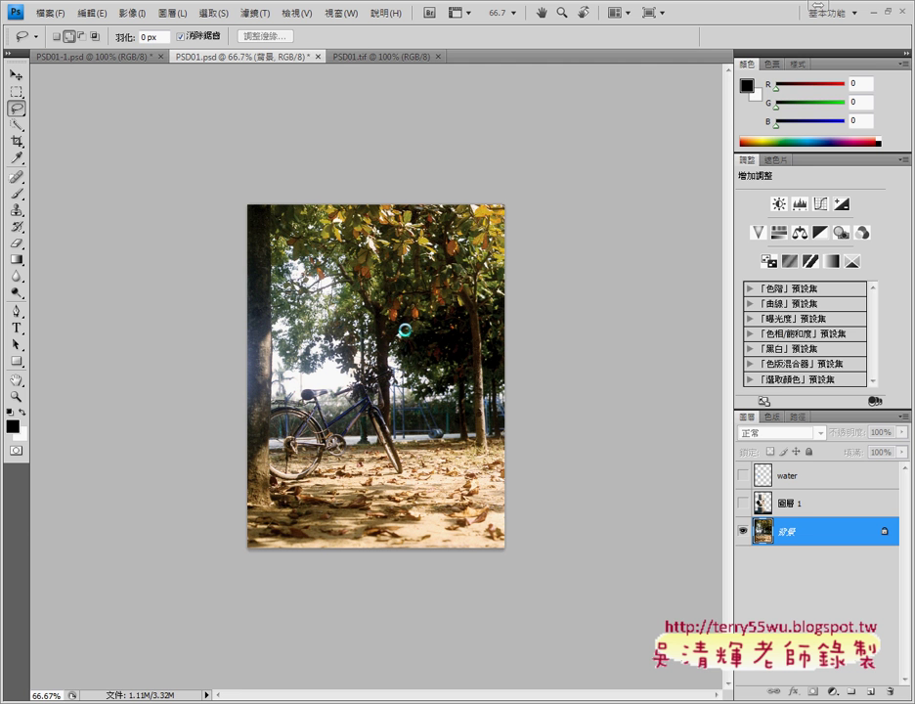
left_click(253, 13)
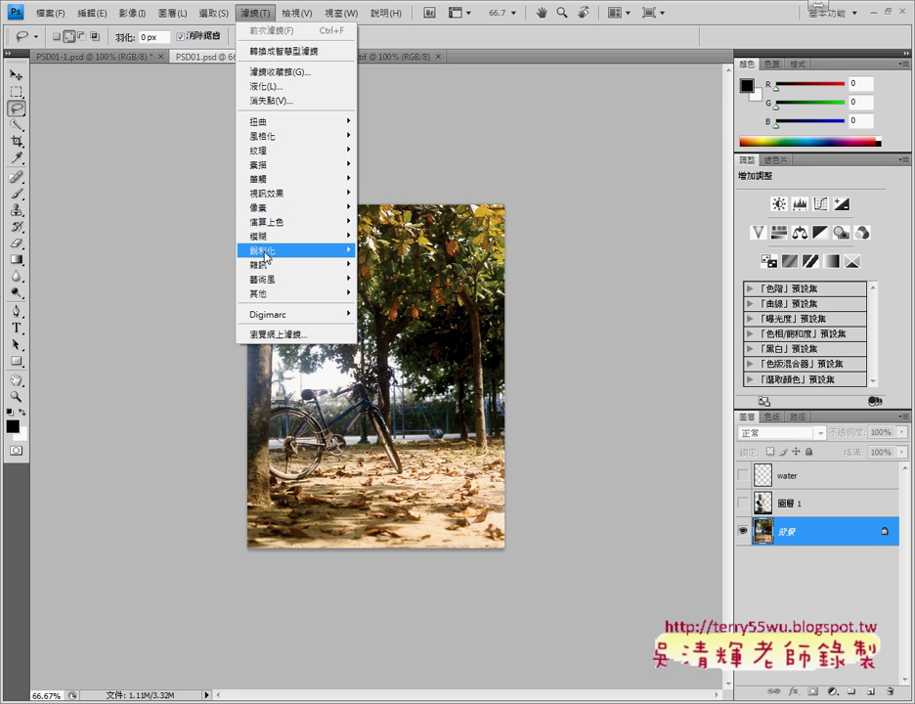
left_click(388, 340)
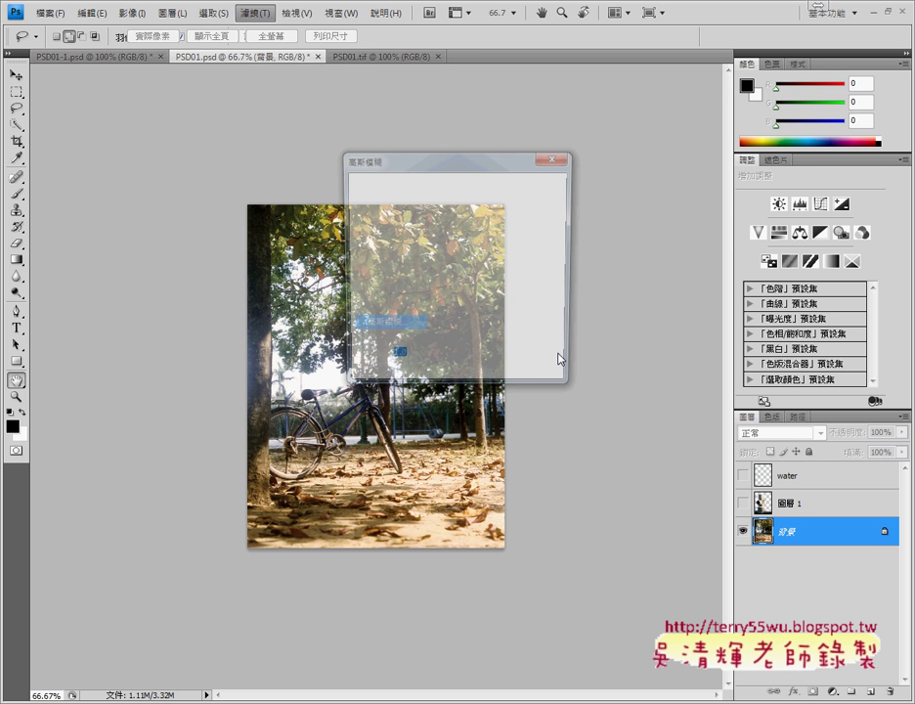
Step: Set the Gaussian Blur radius to 6 pixels and apply it to 背景
left_click_drag(467, 169, 652, 166)
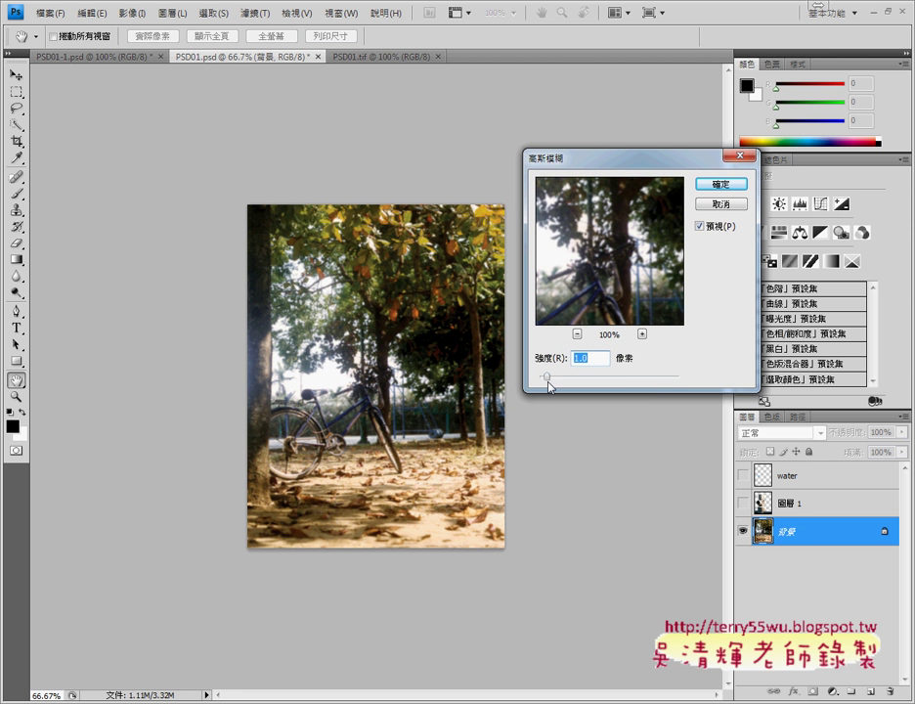
mouse_move(549, 385)
left_mouse_down()
mouse_move(540, 381)
mouse_move(595, 383)
left_mouse_up()
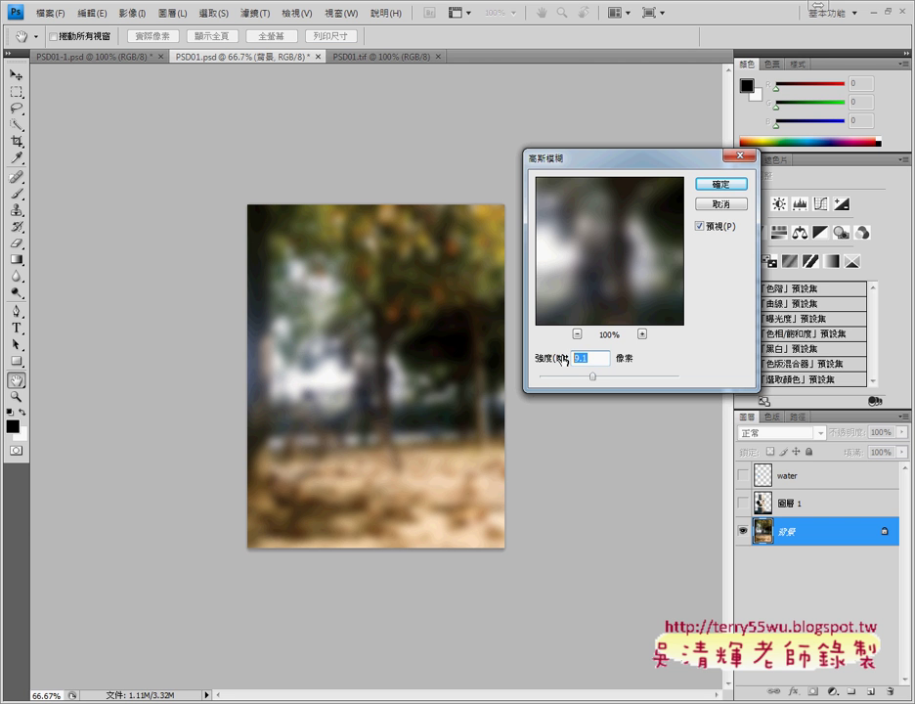
type("6")
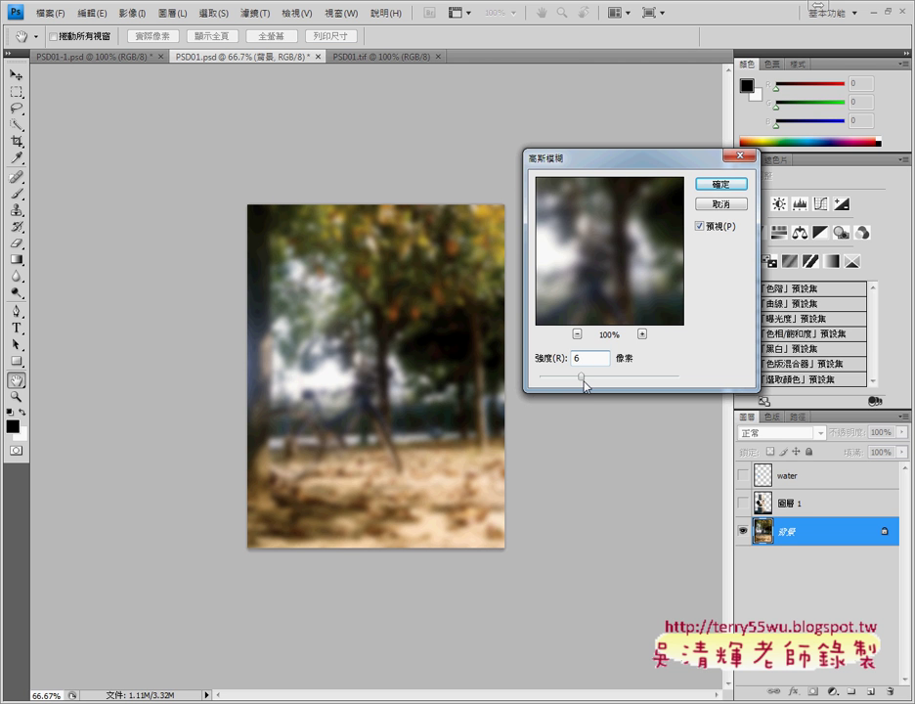
left_click_drag(583, 383, 602, 382)
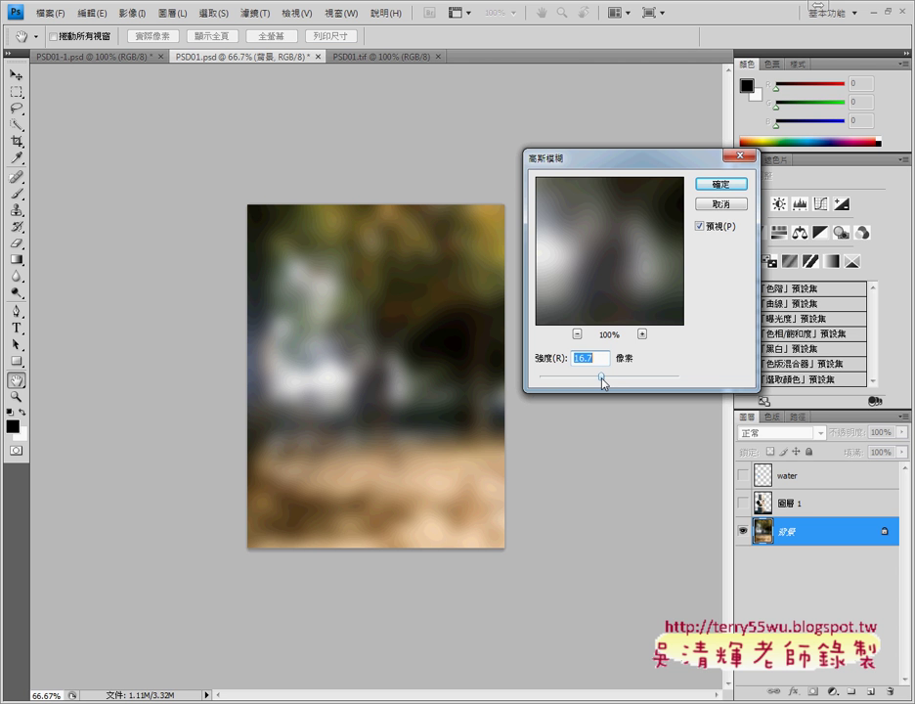
type("6")
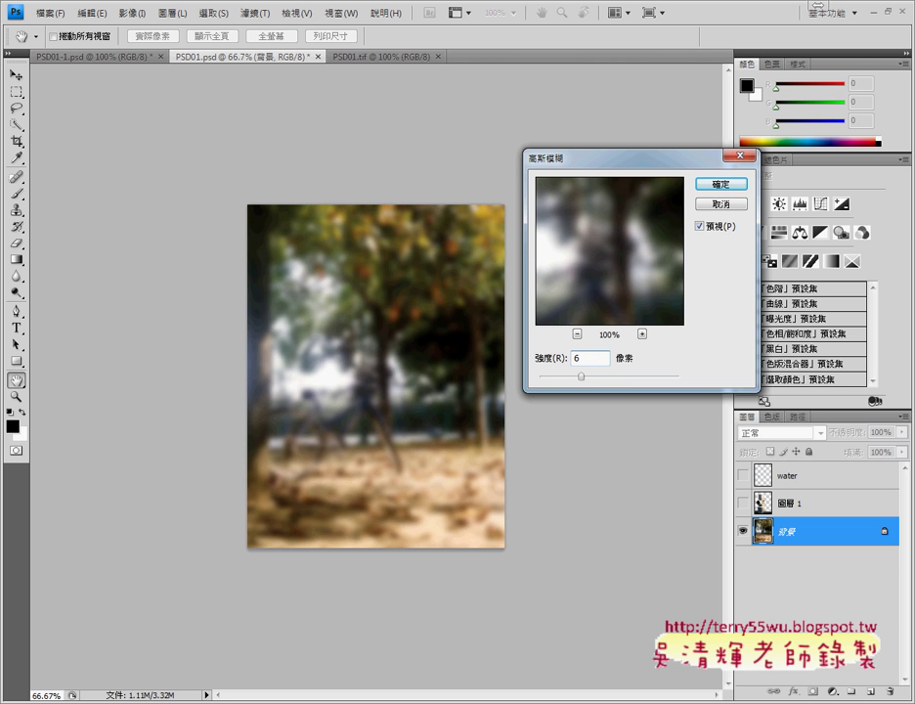
left_click(726, 183)
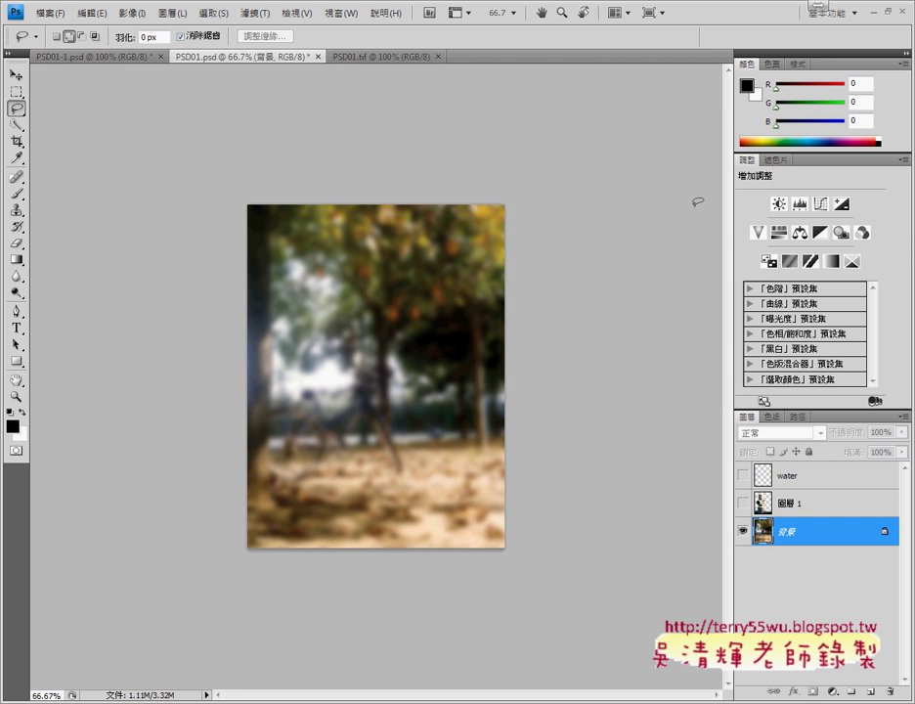
left_click(381, 55)
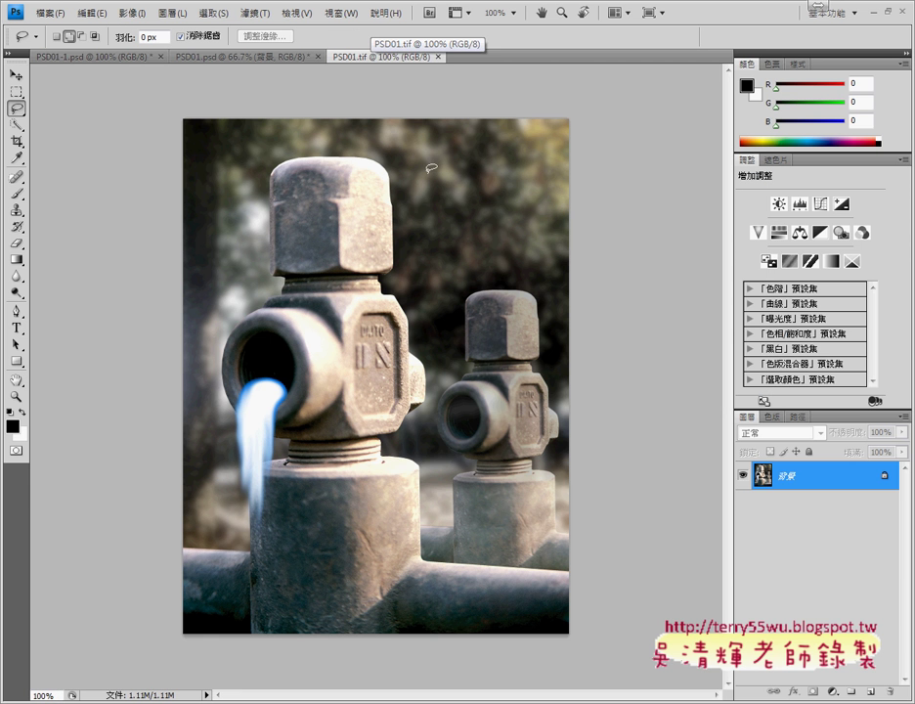
left_click(282, 57)
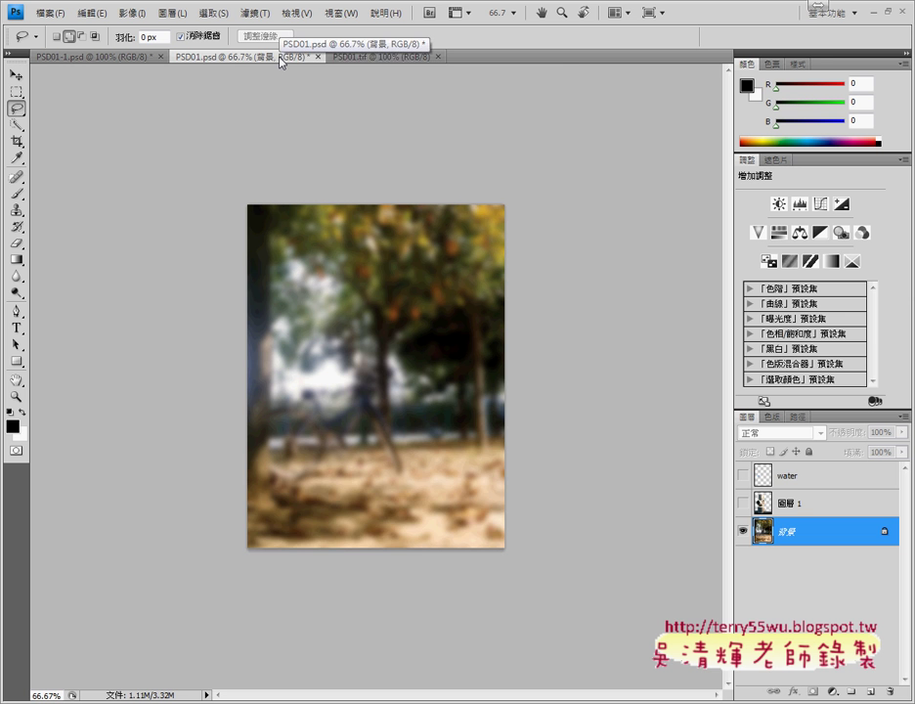
left_click(368, 57)
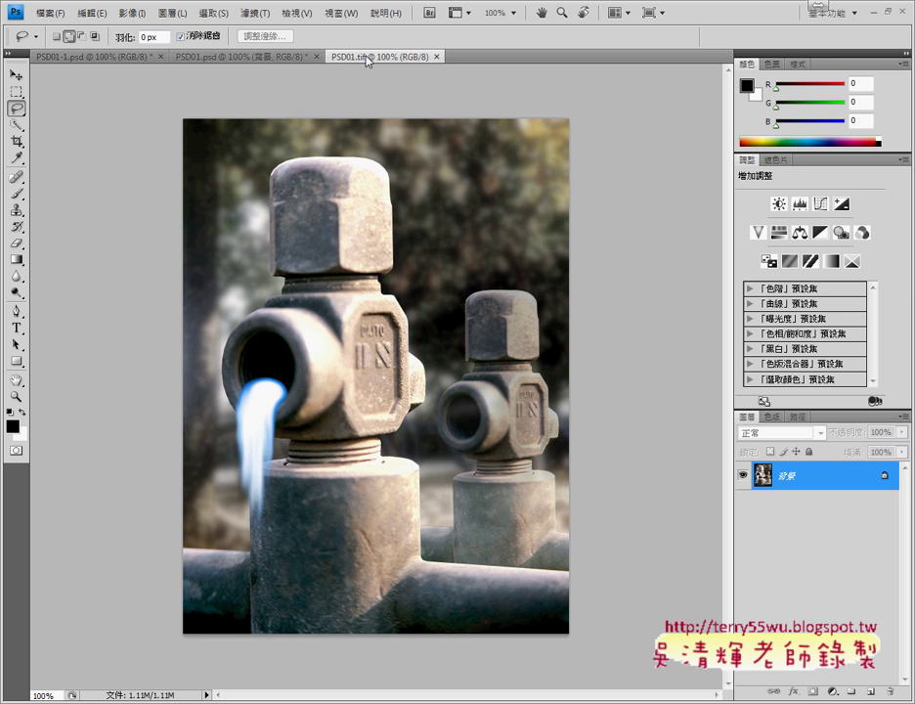
left_click(255, 57)
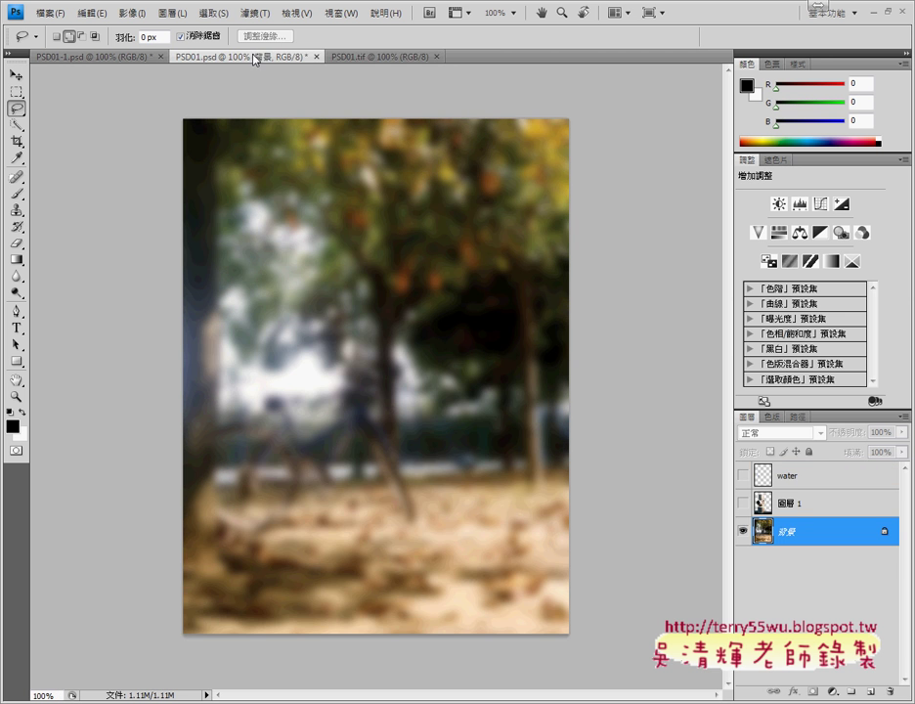
left_click(376, 57)
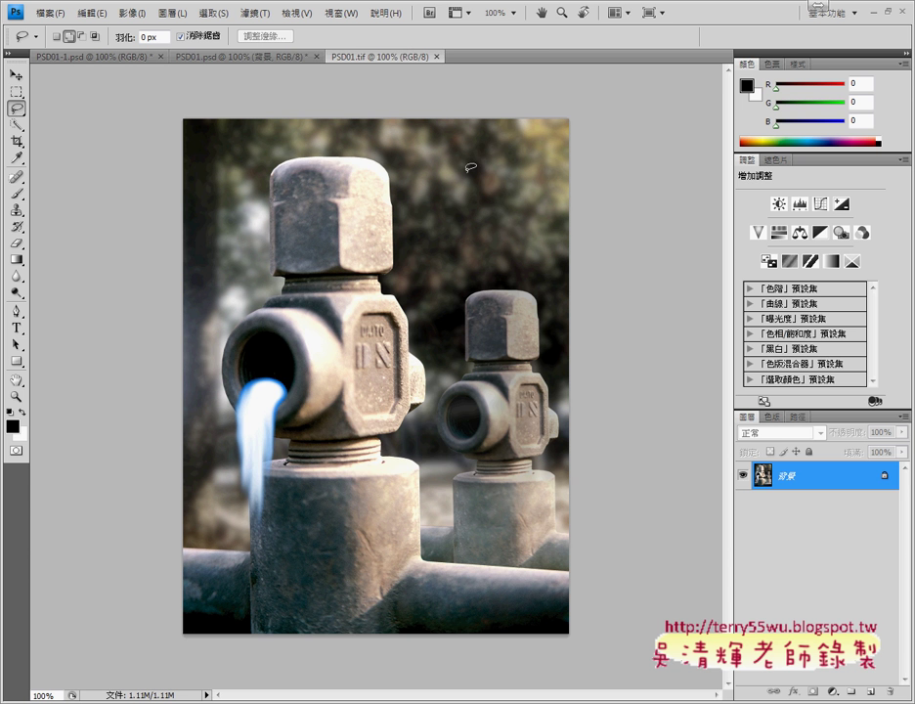
left_click(273, 59)
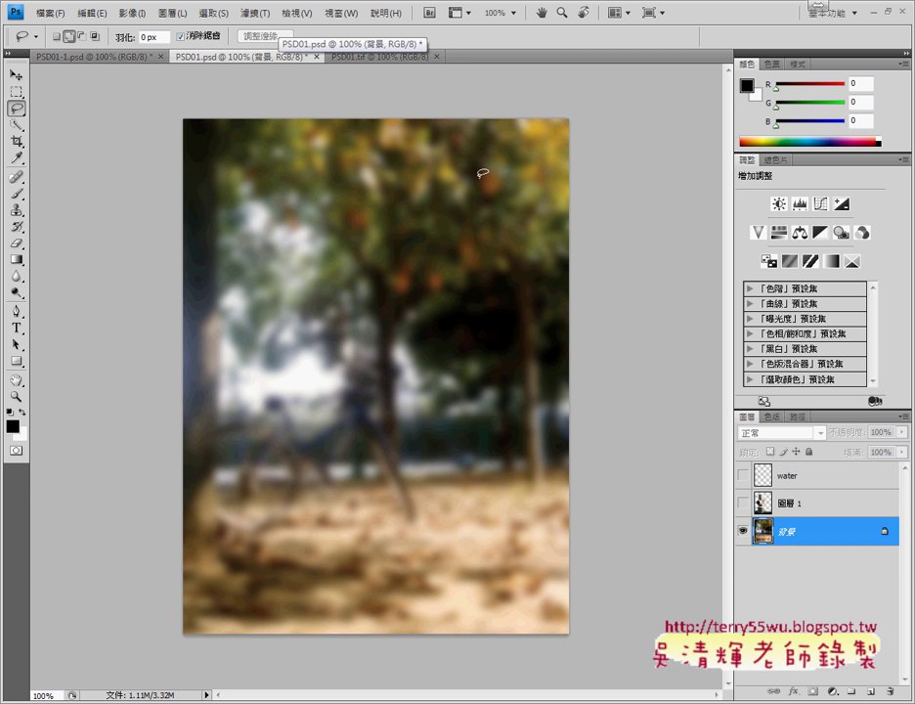
left_click(376, 56)
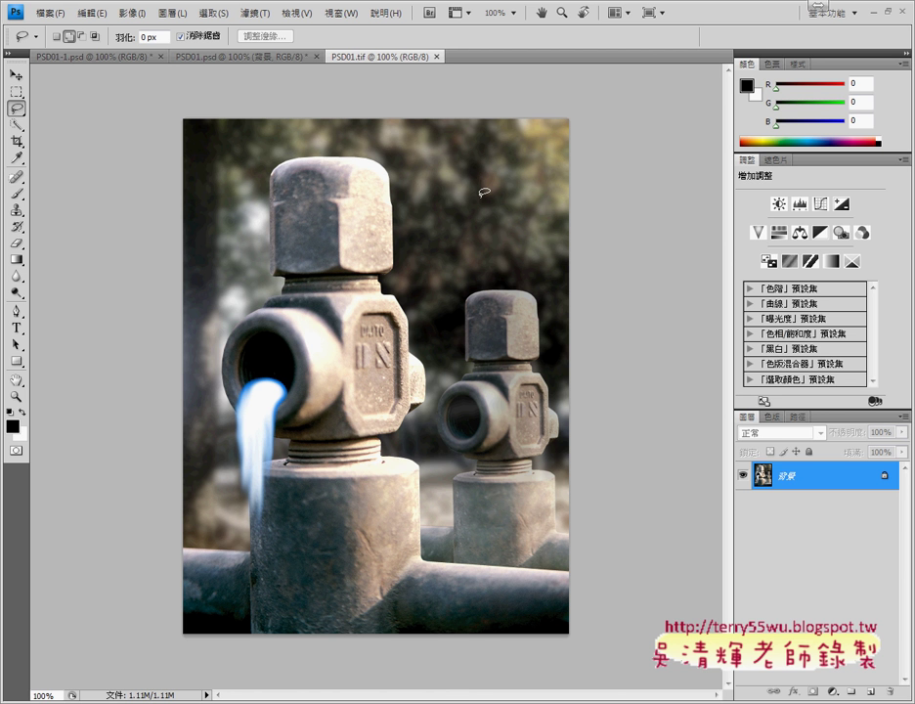
left_click(235, 61)
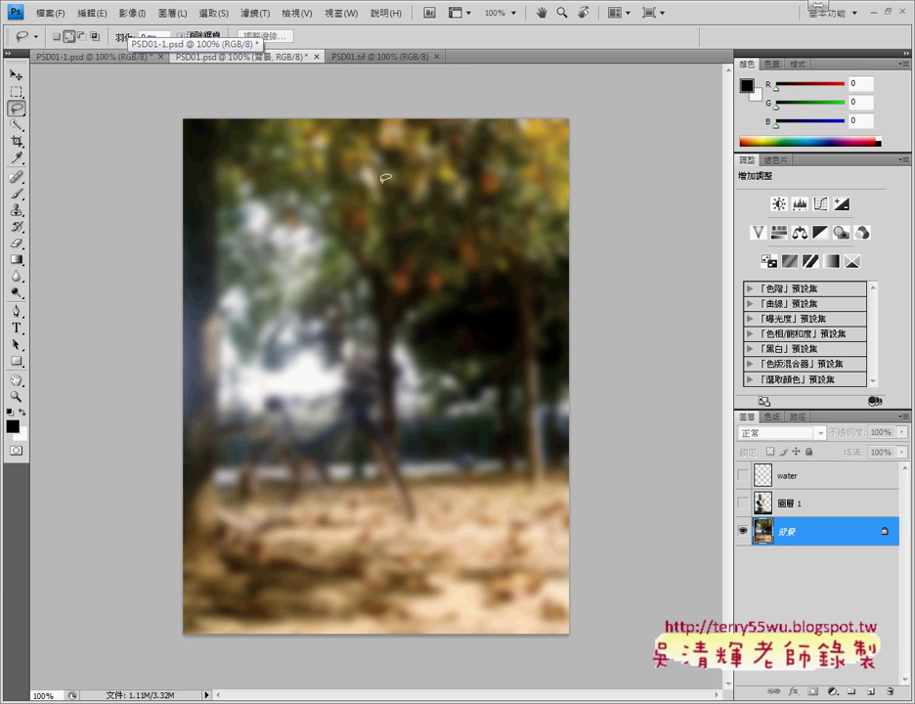
left_click(90, 15)
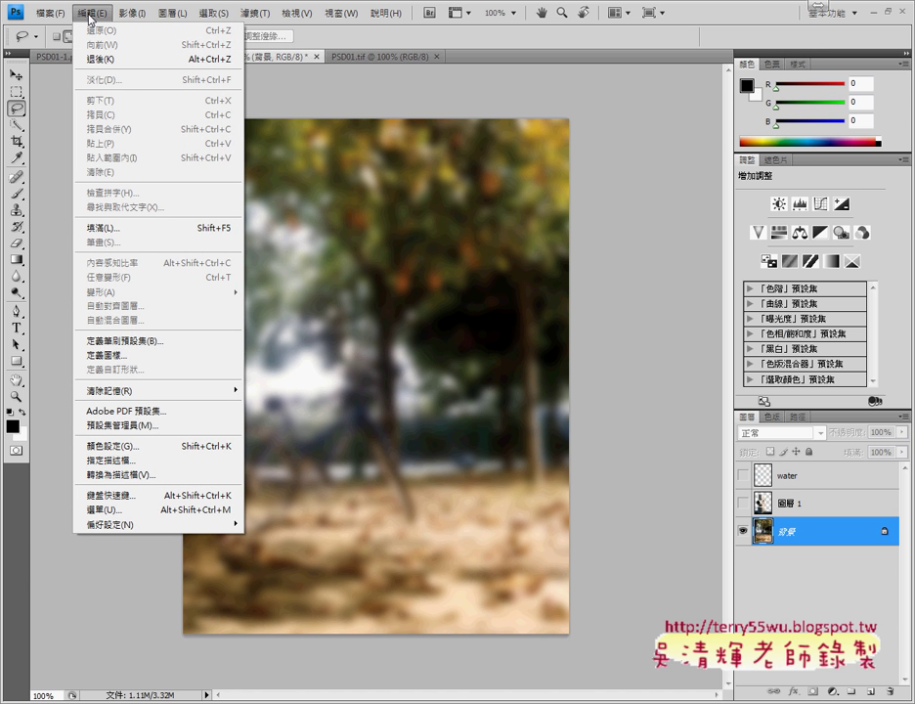
Step: Open Image > Adjustments > Hue/Saturation for 背景 and move the dialog to the upper right
left_click(16, 75)
left_click(118, 14)
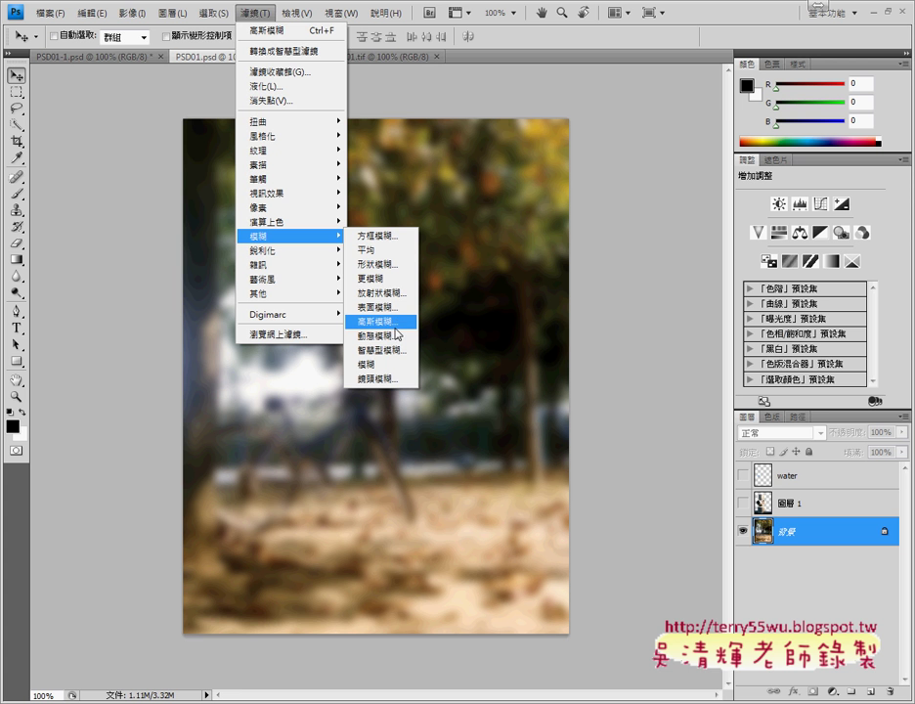
mouse_move(143, 52)
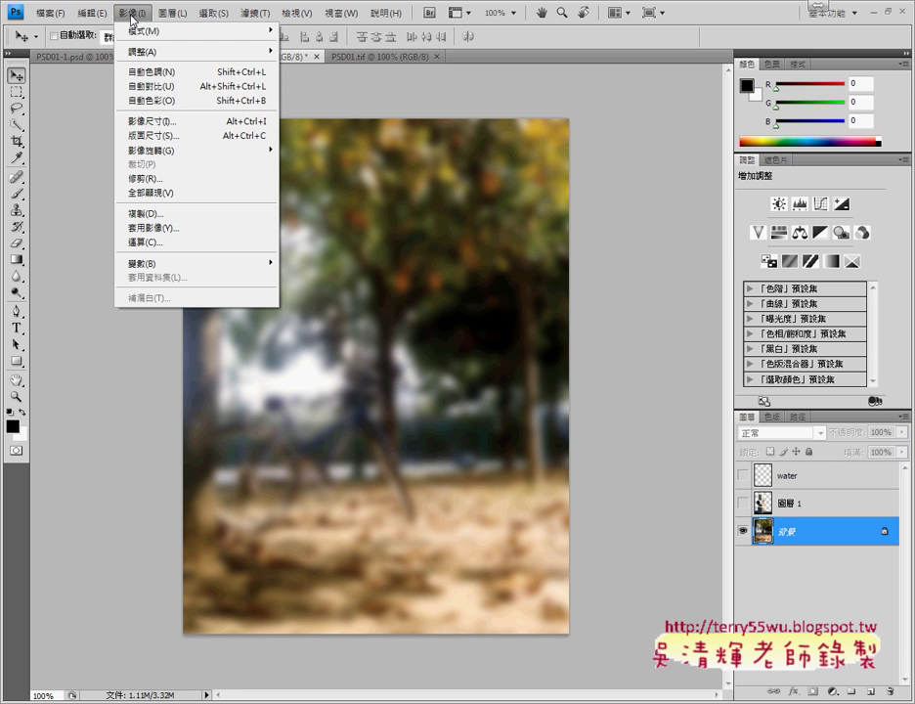
mouse_move(195, 51)
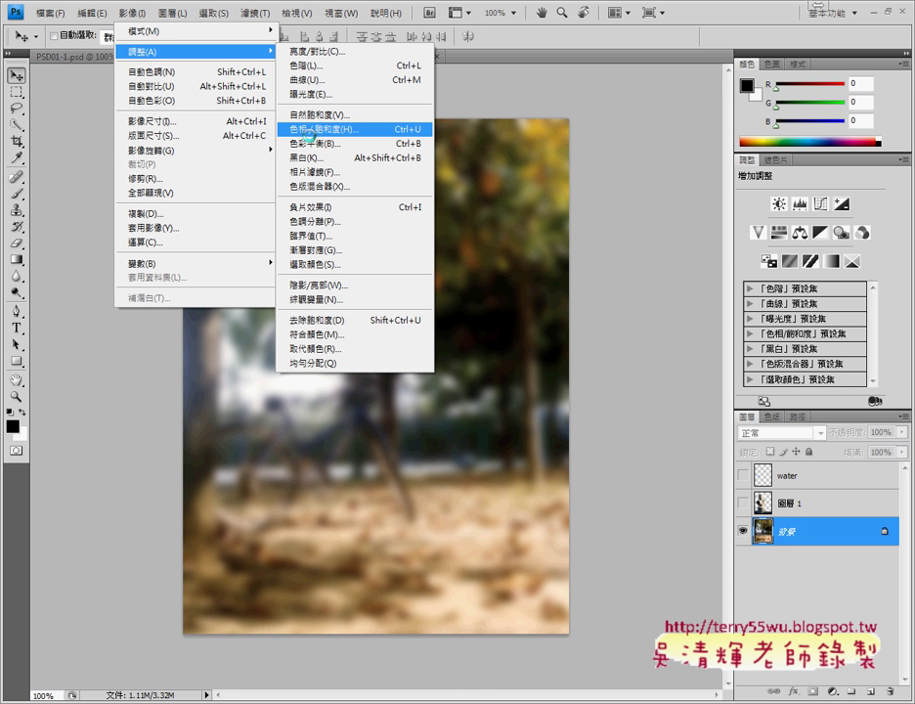
left_click(308, 131)
left_click(90, 13)
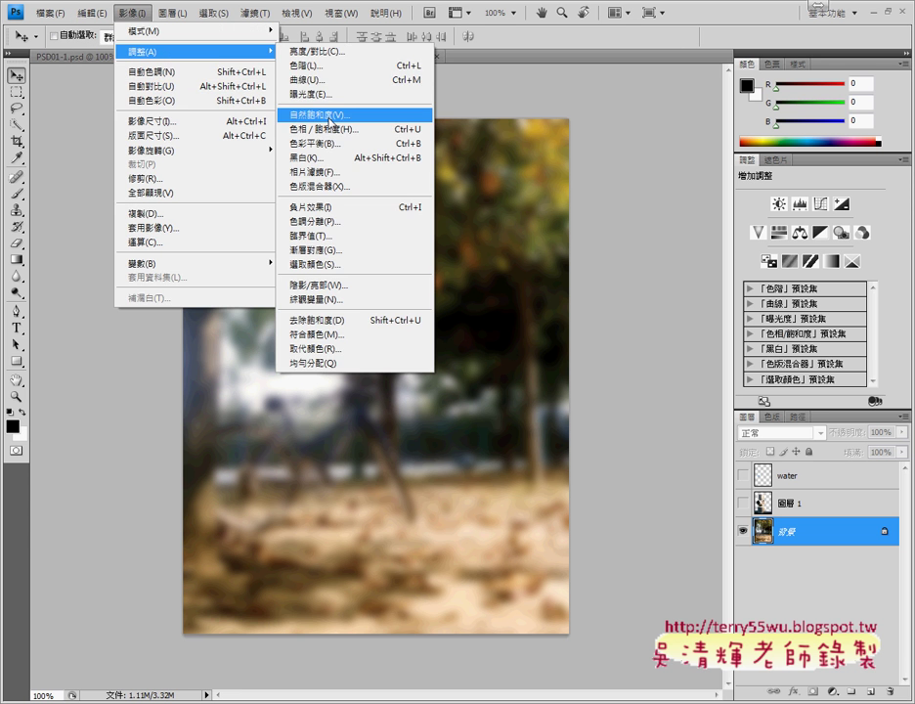
left_click(337, 131)
left_click_drag(442, 155, 700, 113)
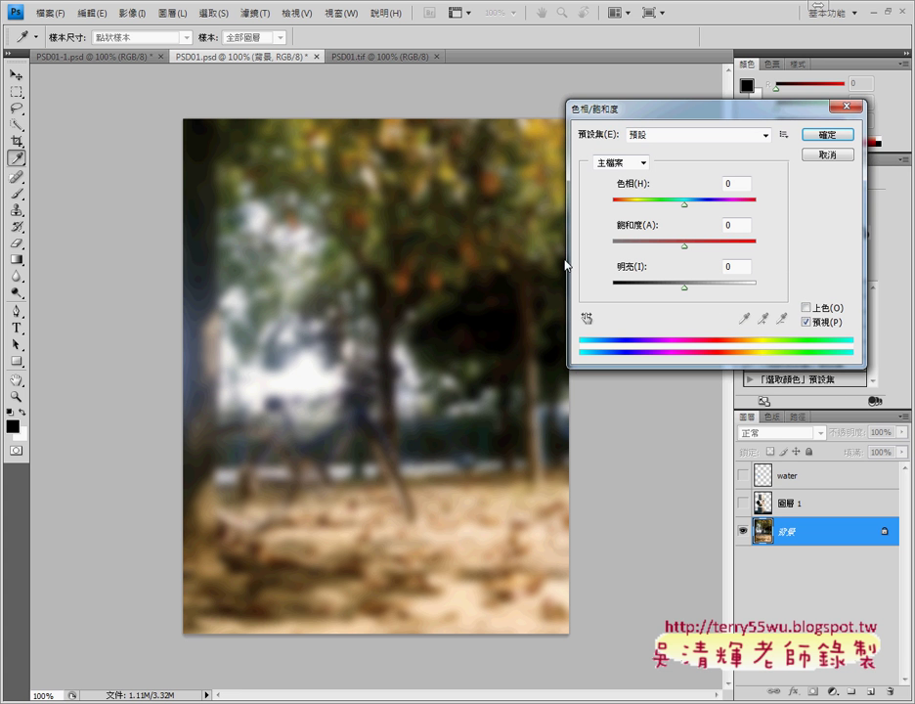
Step: Preview saturation values from -100 up to +100 on the bicycle scene
left_click_drag(685, 246, 662, 246)
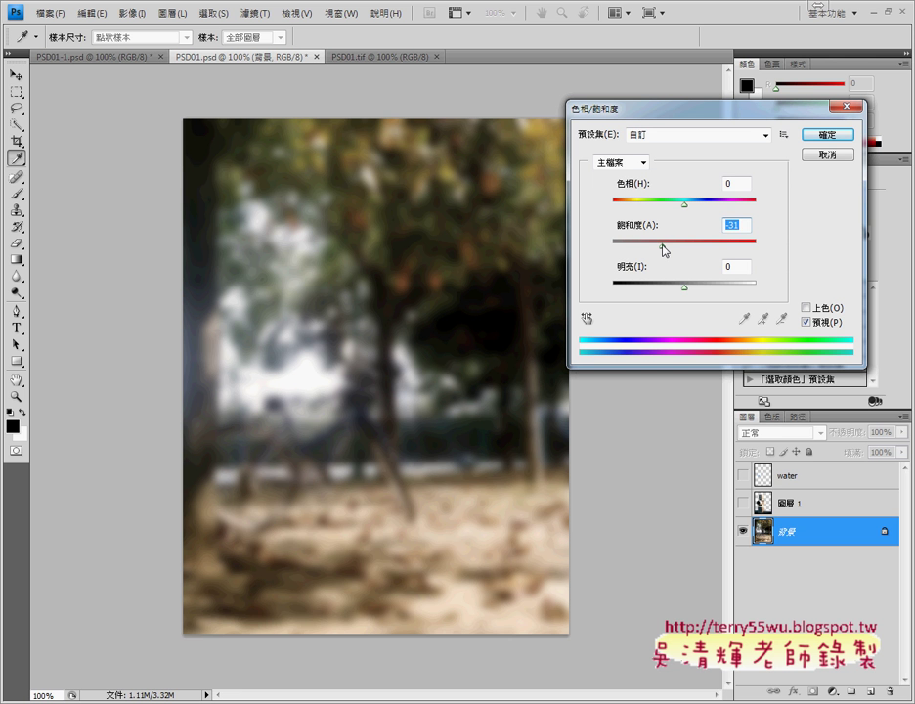
left_click_drag(662, 247, 626, 249)
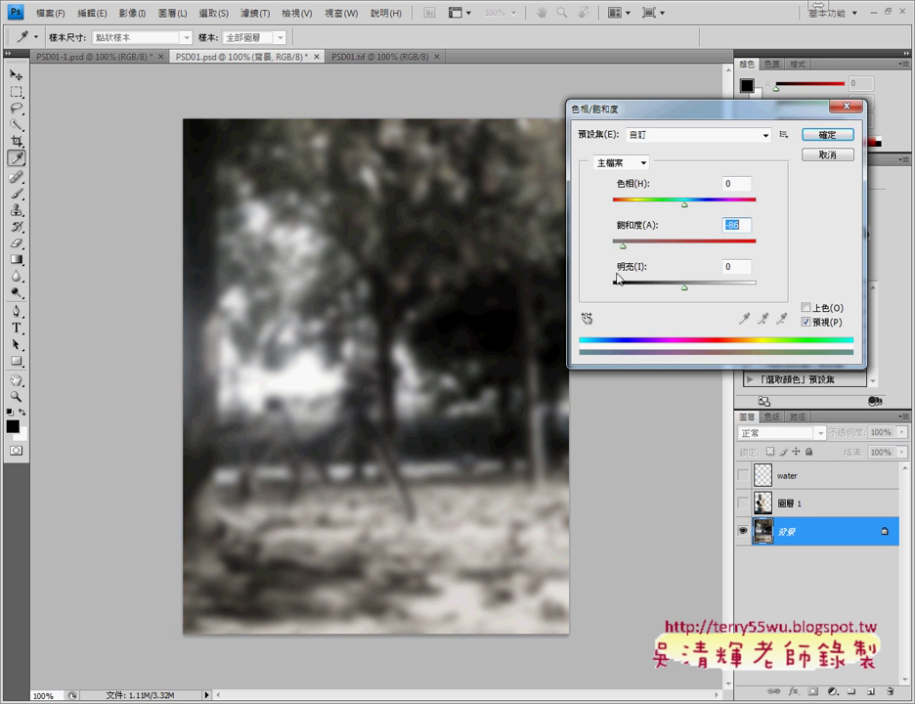
left_click_drag(624, 248, 612, 249)
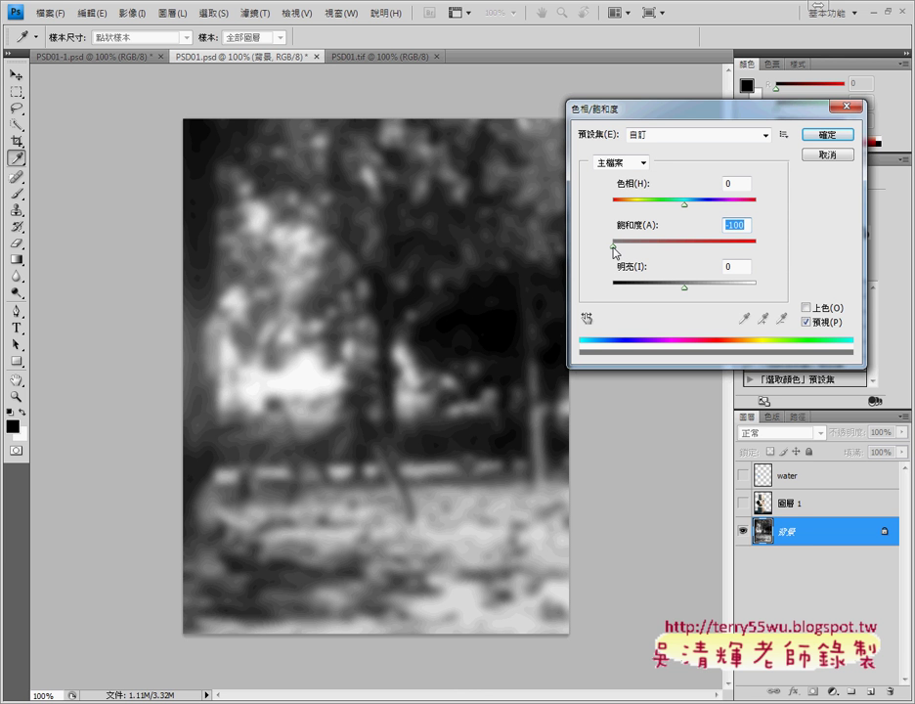
left_click_drag(614, 252, 637, 252)
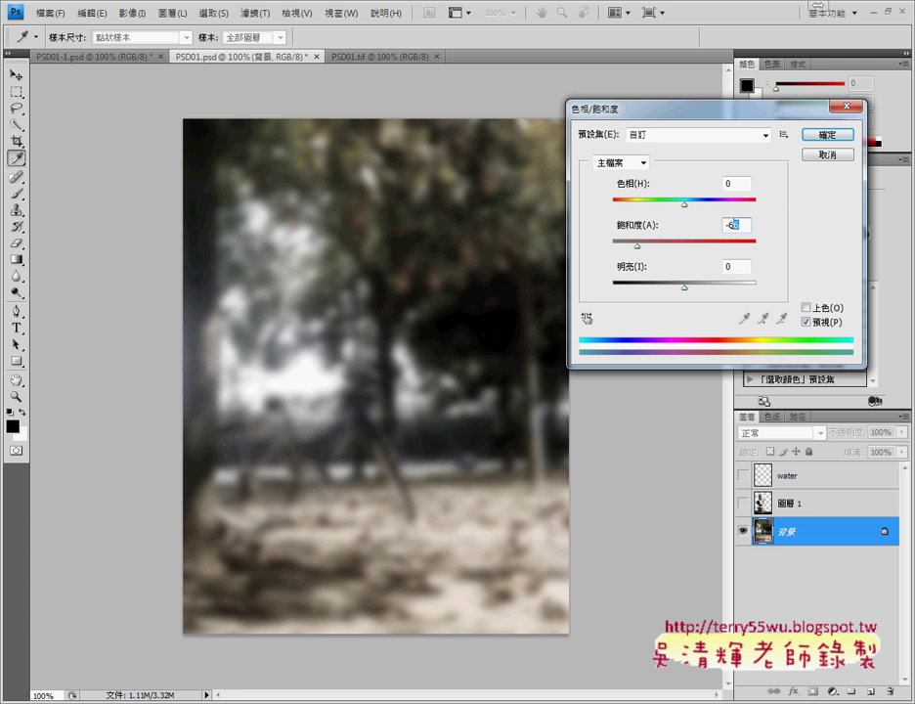
left_click_drag(748, 225, 728, 225)
type("60")
left_click_drag(641, 245, 721, 249)
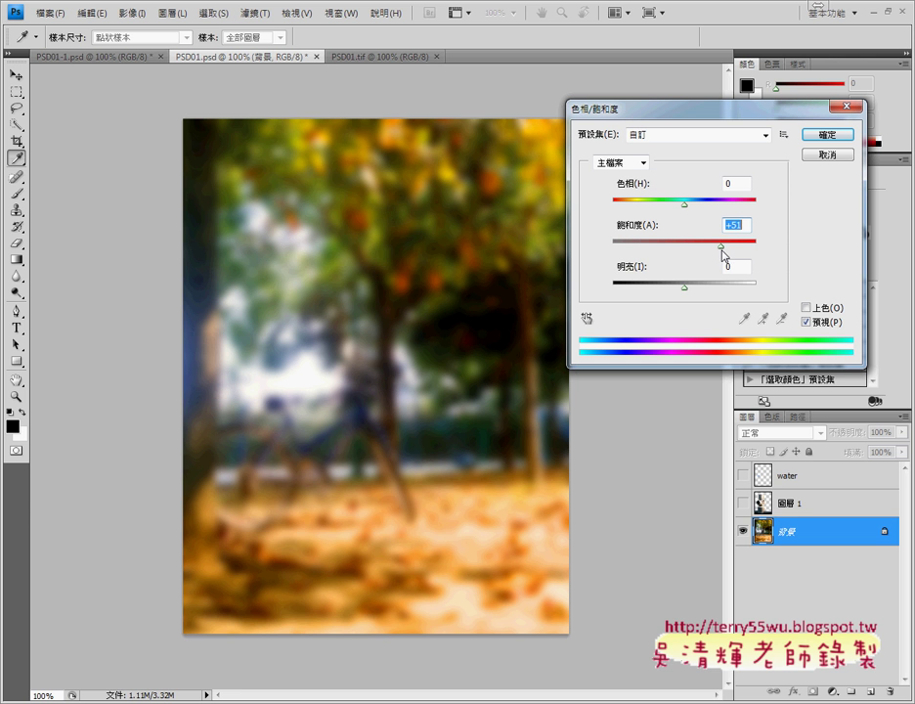
left_click_drag(719, 249, 743, 255)
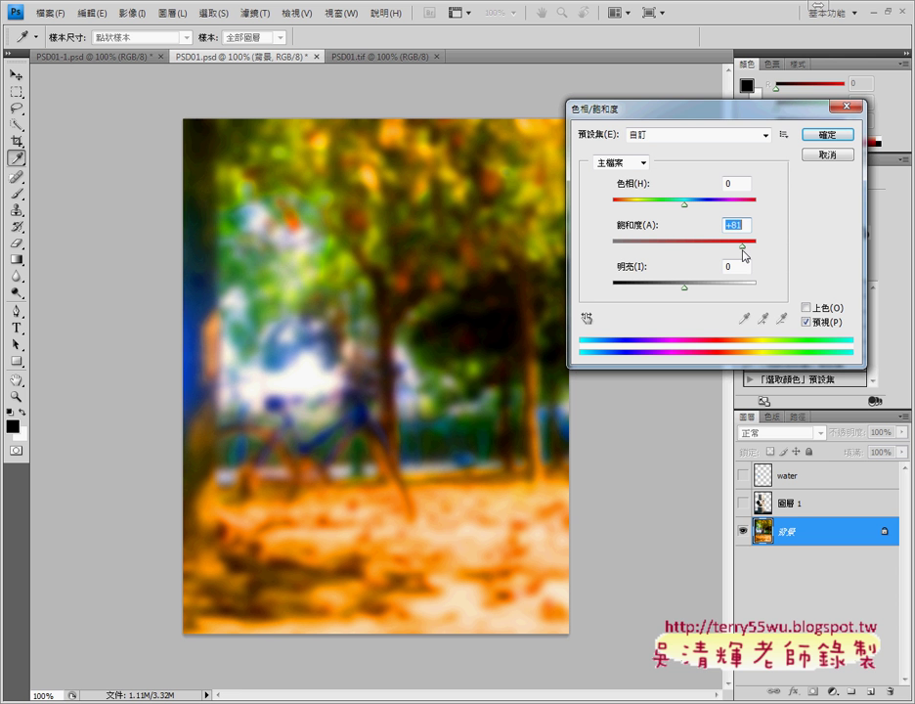
mouse_move(743, 256)
left_mouse_down()
mouse_move(761, 254)
mouse_move(643, 246)
left_mouse_up()
Step: Set saturation to -60 with lightness 0 and apply Hue/Saturation
left_click(728, 225)
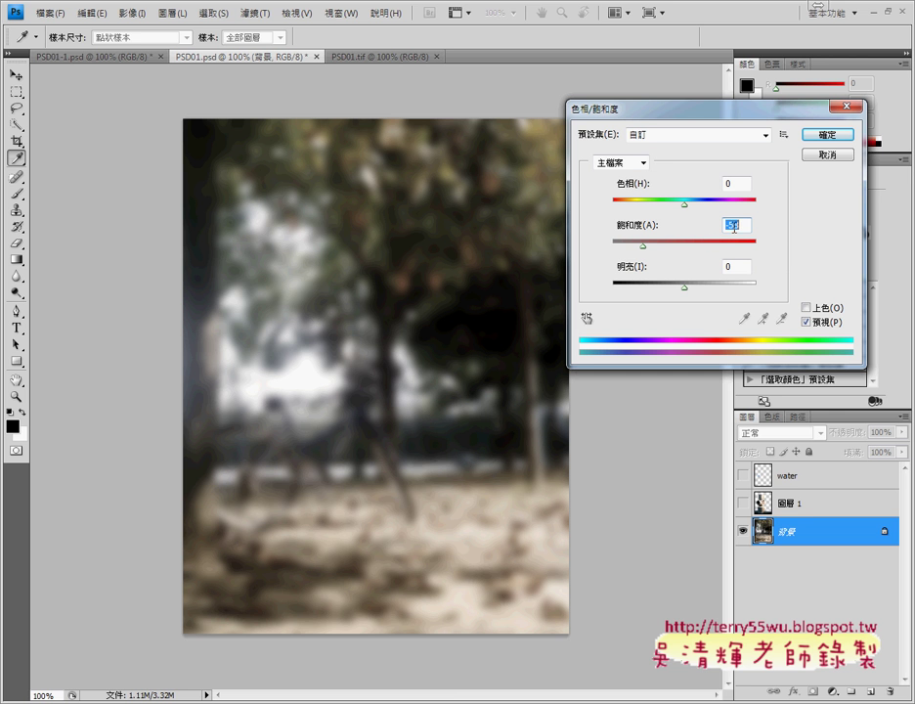
double_click(729, 225)
type("-60")
mouse_move(681, 287)
left_mouse_down()
mouse_move(700, 290)
mouse_move(599, 290)
mouse_move(670, 287)
left_mouse_up()
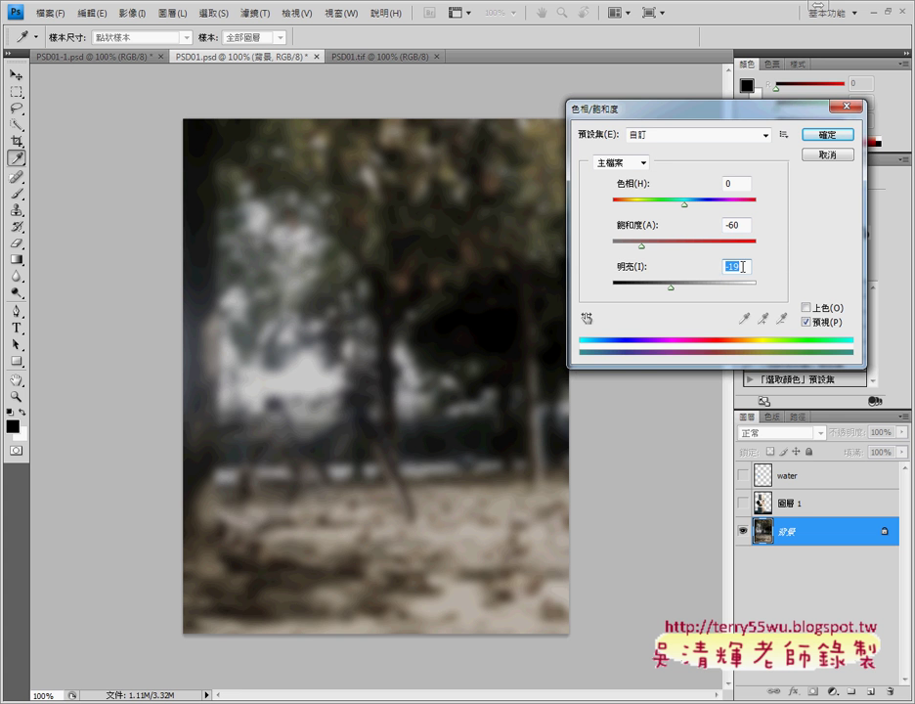
type("0")
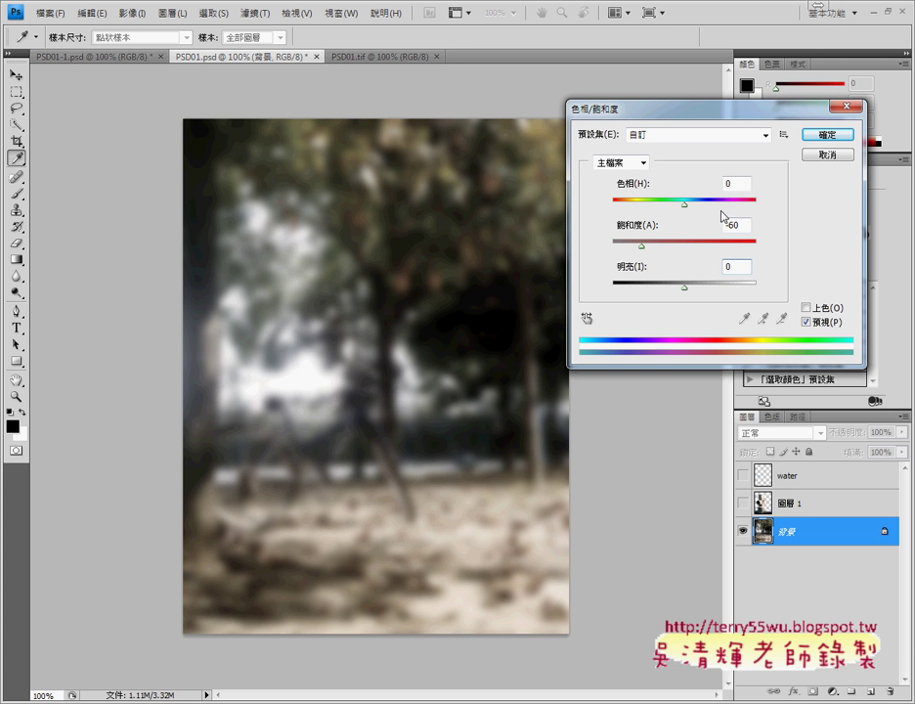
left_click(827, 134)
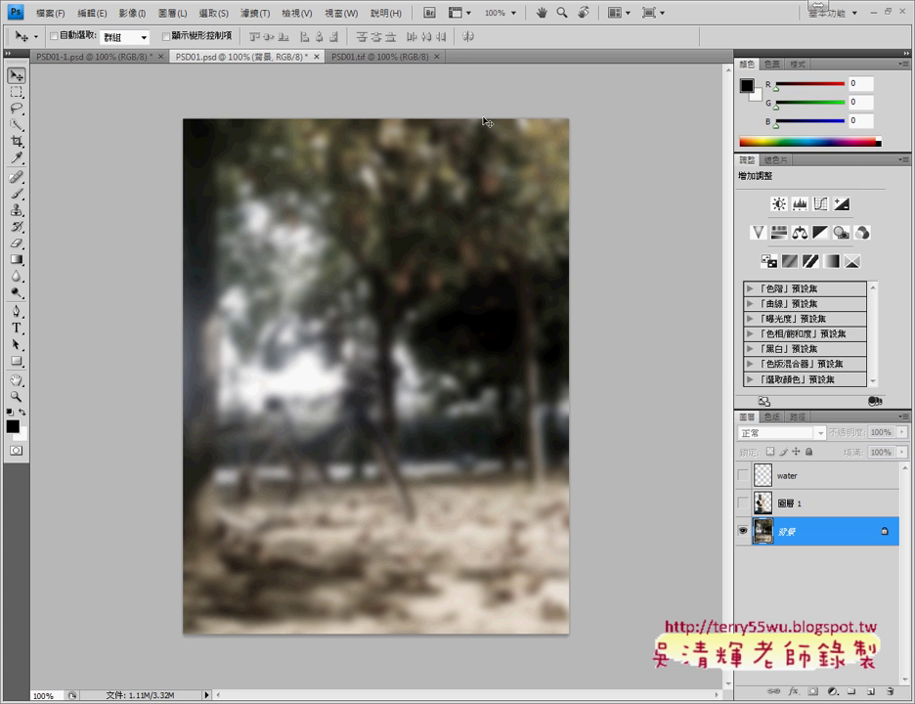
Step: Flip between PSD01.psd and the PSD01.tif pipe reference, ending on PSD01.tif
left_click(373, 56)
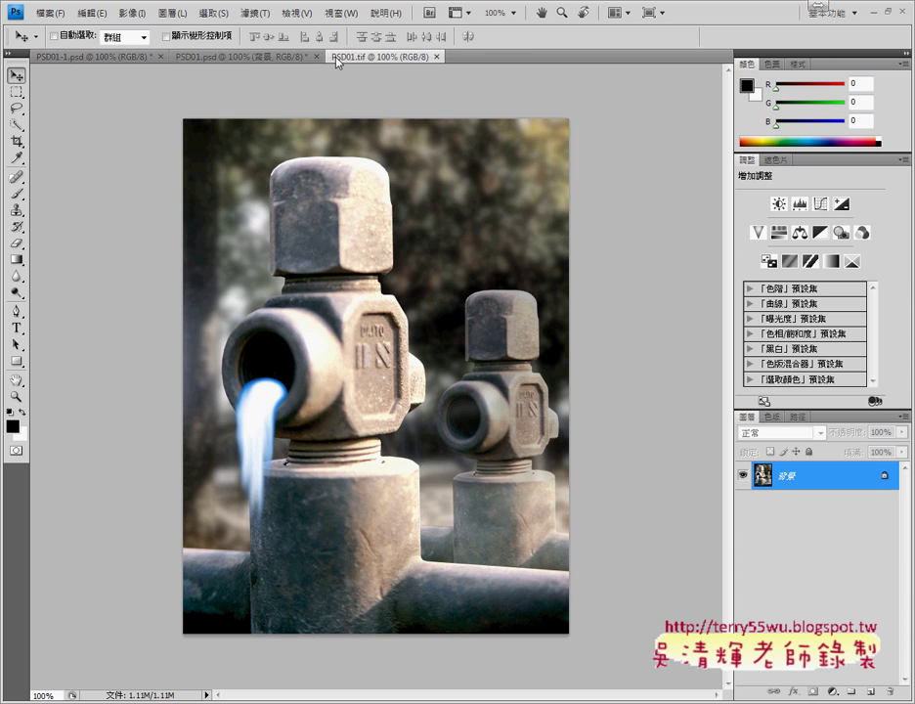
left_click(258, 55)
left_click(386, 57)
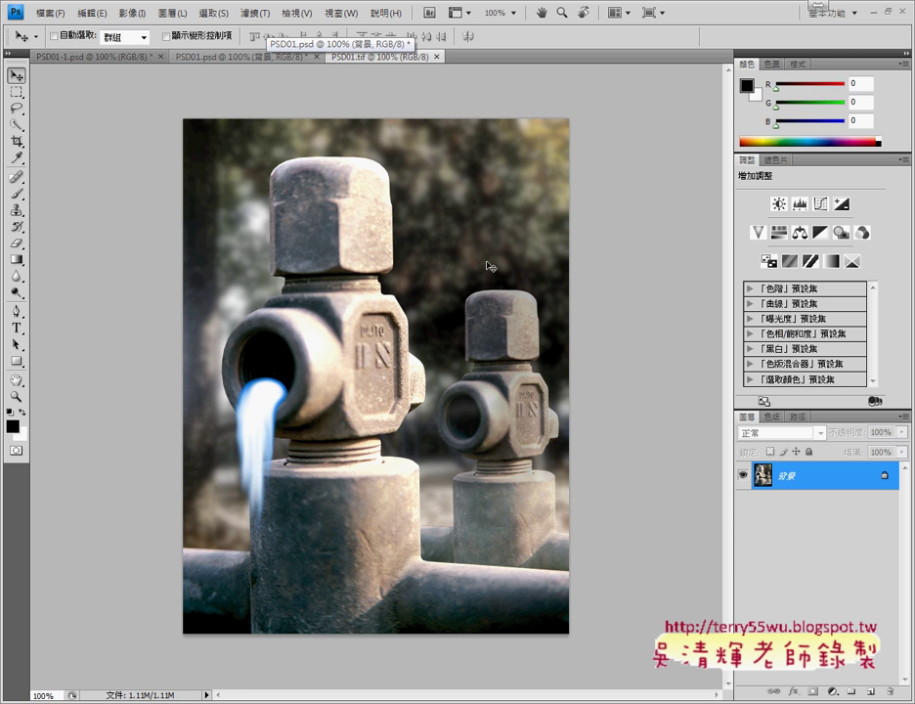
left_click(264, 57)
left_click(352, 57)
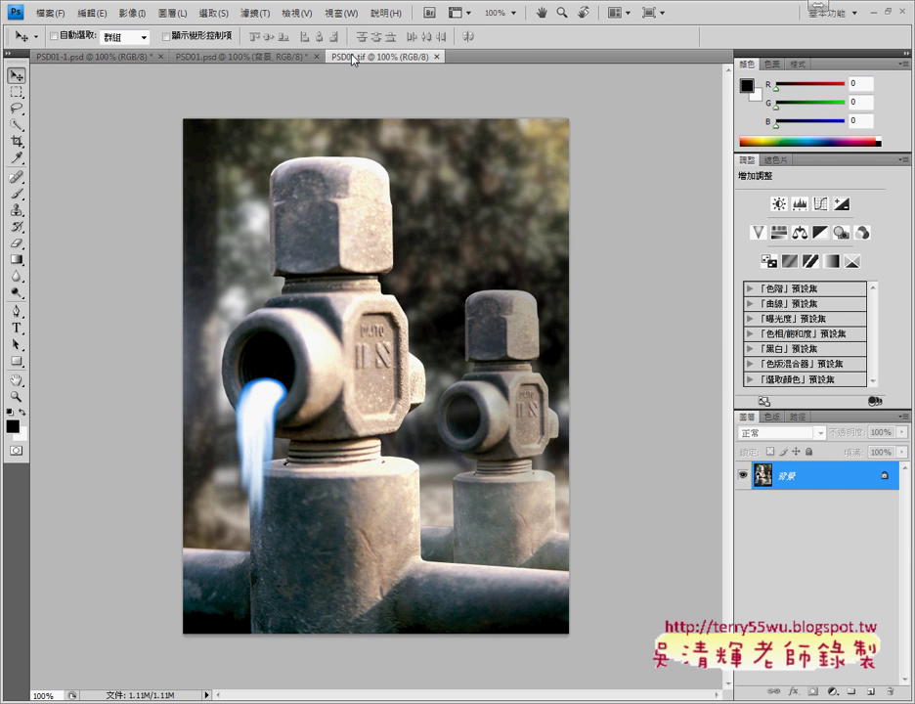
Step: Compare PSD01.psd's bicycle scene with the pipe reference photo, then browse the Filter menu's Blur filters
left_click(278, 57)
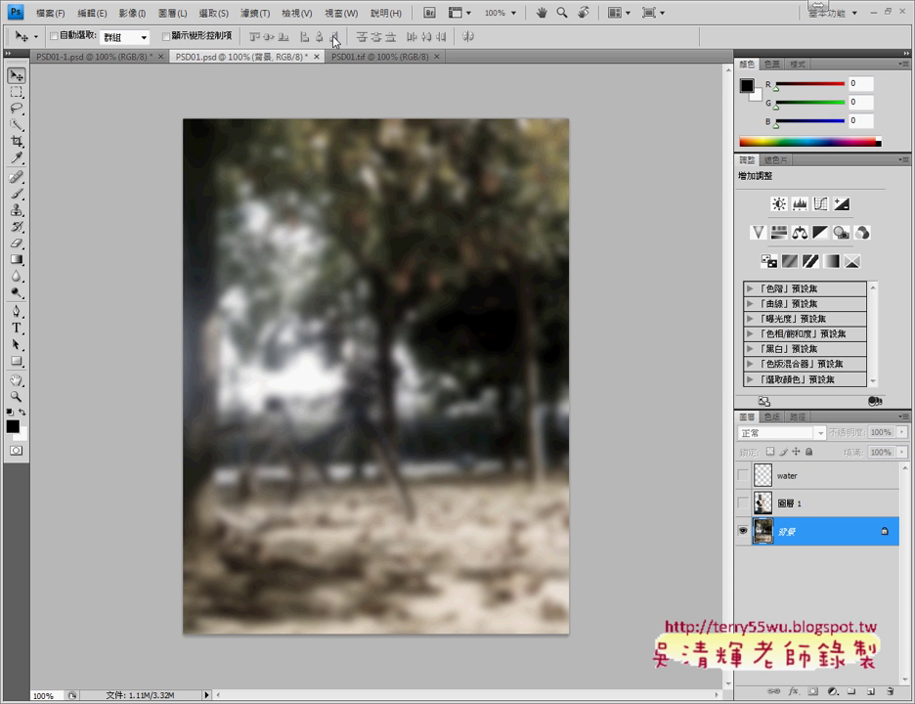
left_click(255, 13)
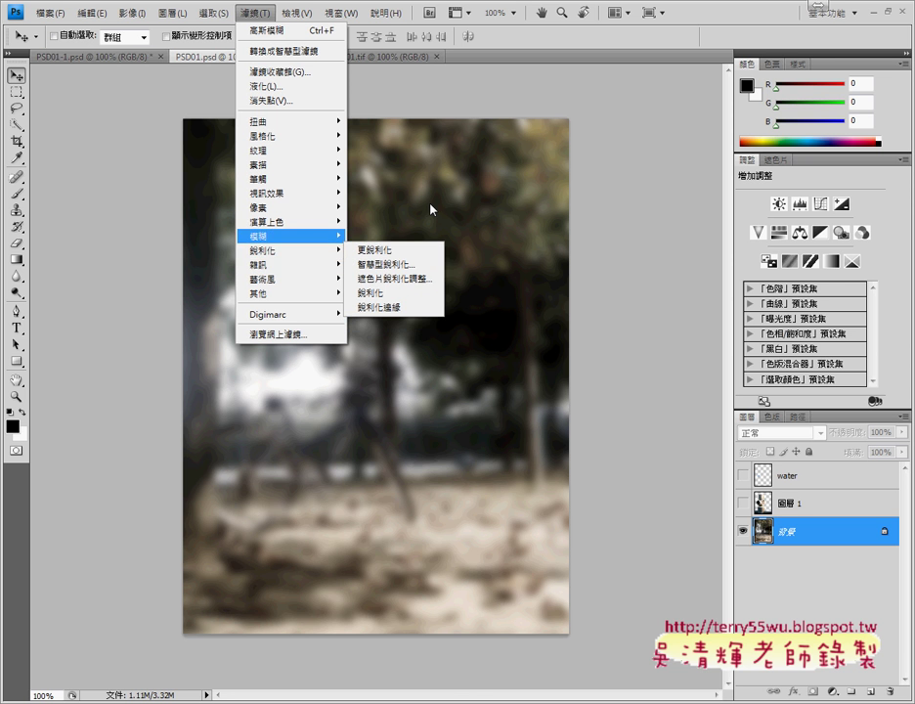
left_click(373, 61)
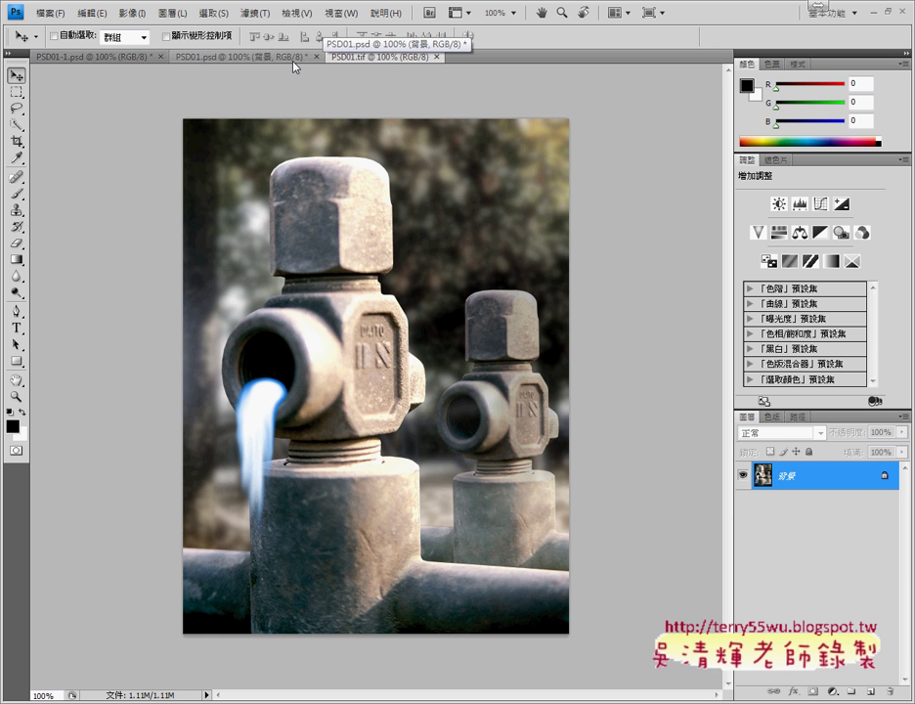
left_click(255, 60)
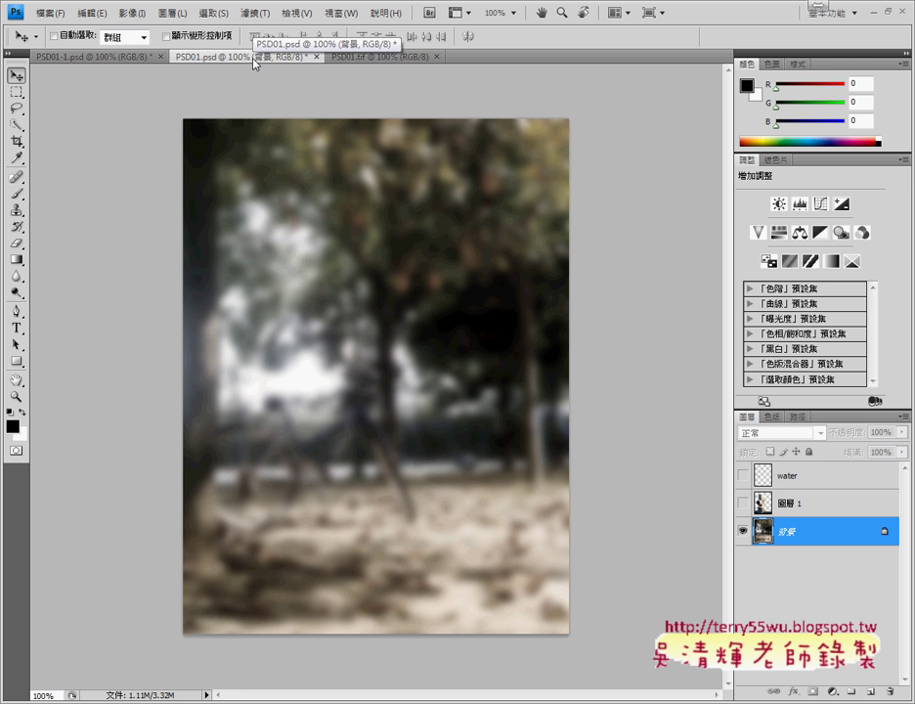
left_click(249, 13)
mouse_move(258, 236)
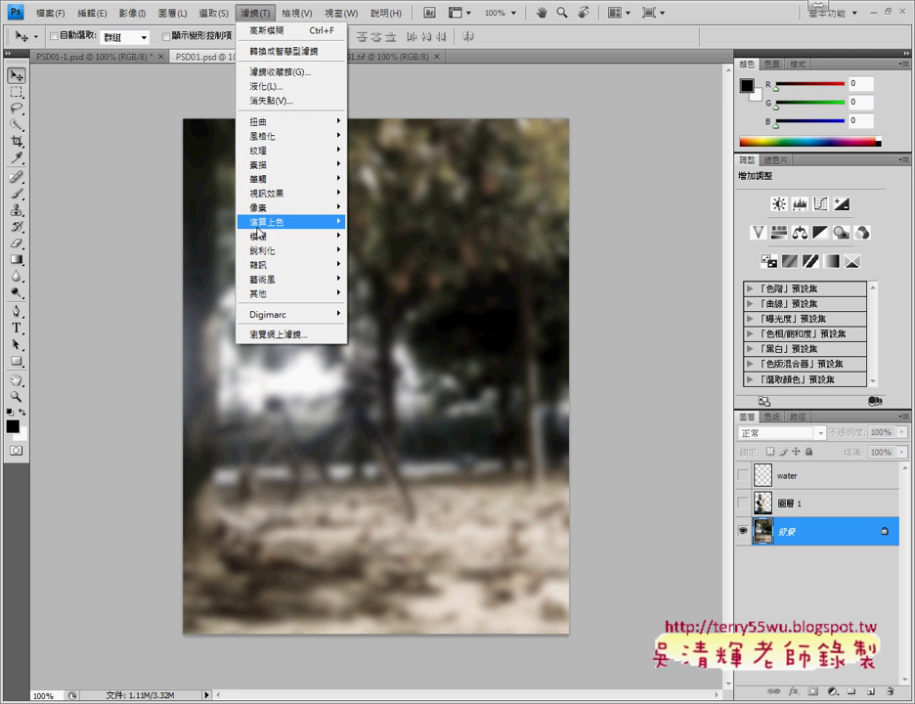